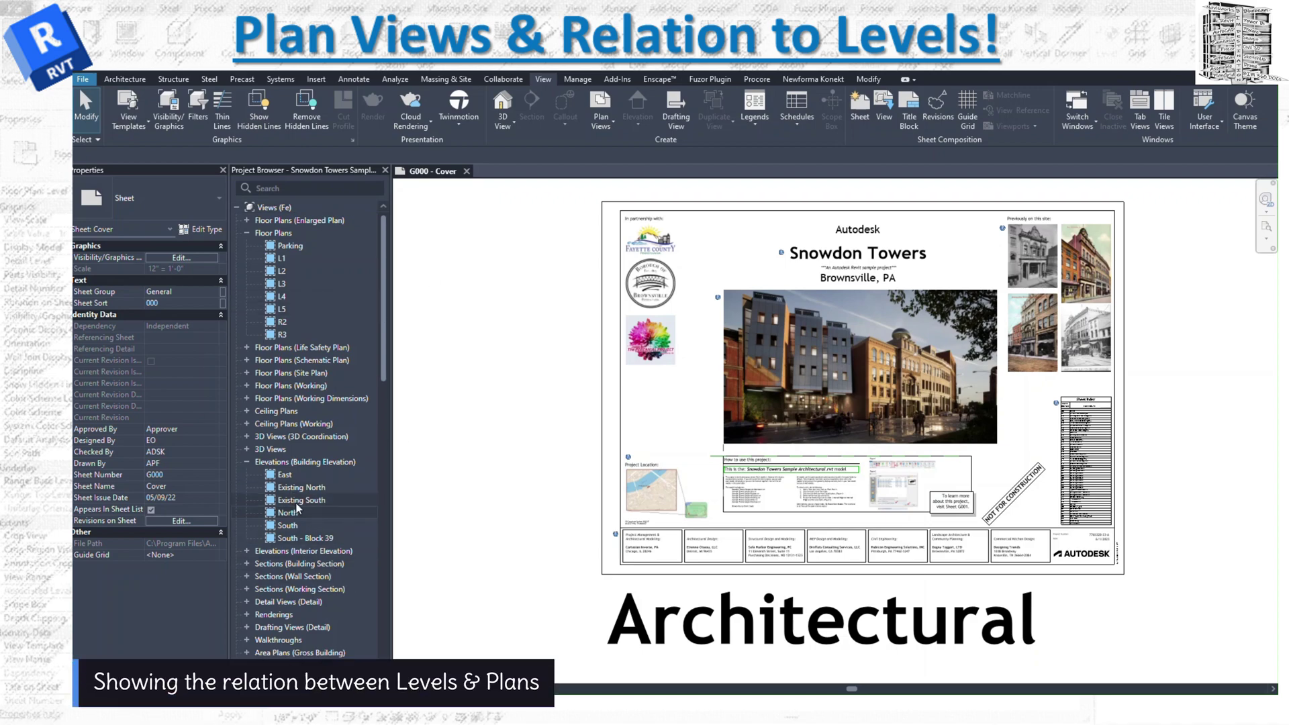
Step: Open the North building elevation and examine its level lines from Parapet 2 down to Parking
{"action": "double_click", "coordinate": [289, 514]}
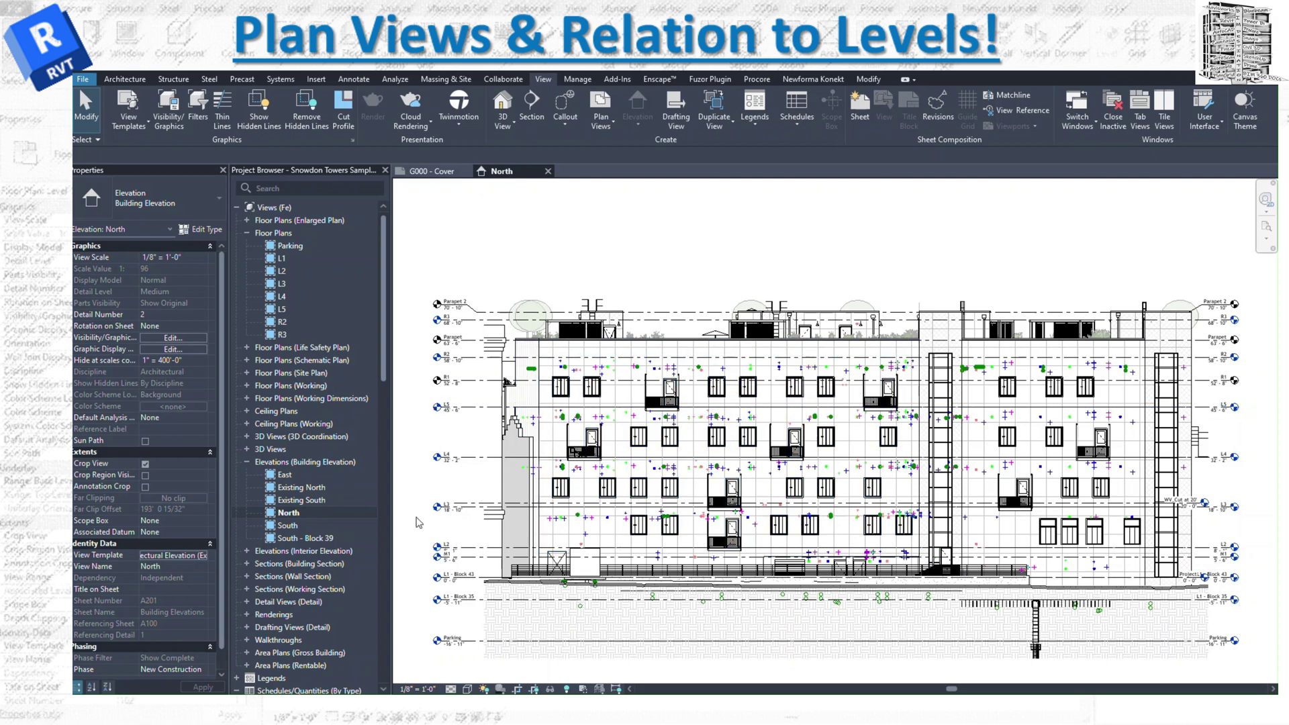
{"action": "scroll", "coordinate": [435, 437], "scroll_direction": "up", "scroll_amount": 2}
{"action": "scroll", "coordinate": [511, 296], "scroll_direction": "up", "scroll_amount": 2}
{"action": "middle_click_drag", "start_coordinate": [510, 292], "coordinate": [546, 457]}
{"action": "scroll", "coordinate": [473, 354], "scroll_direction": "up", "scroll_amount": 2}
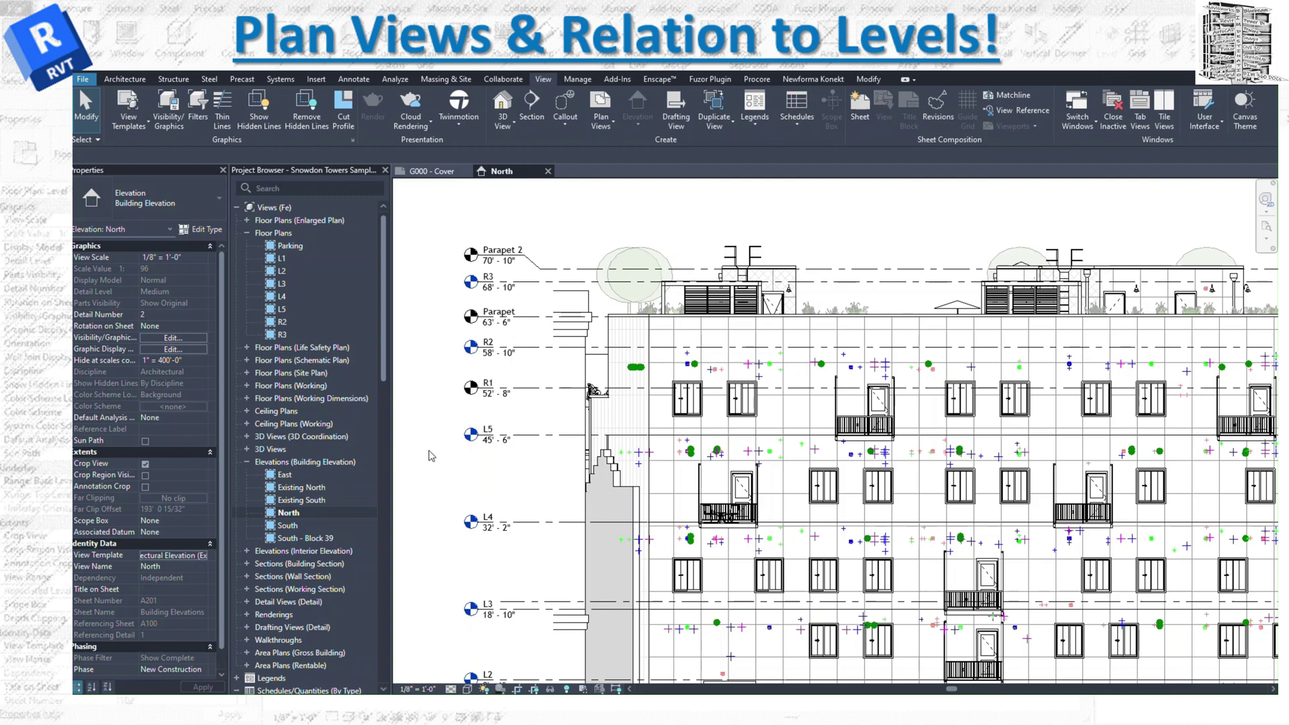
{"action": "scroll", "coordinate": [434, 454], "scroll_direction": "down", "scroll_amount": 1}
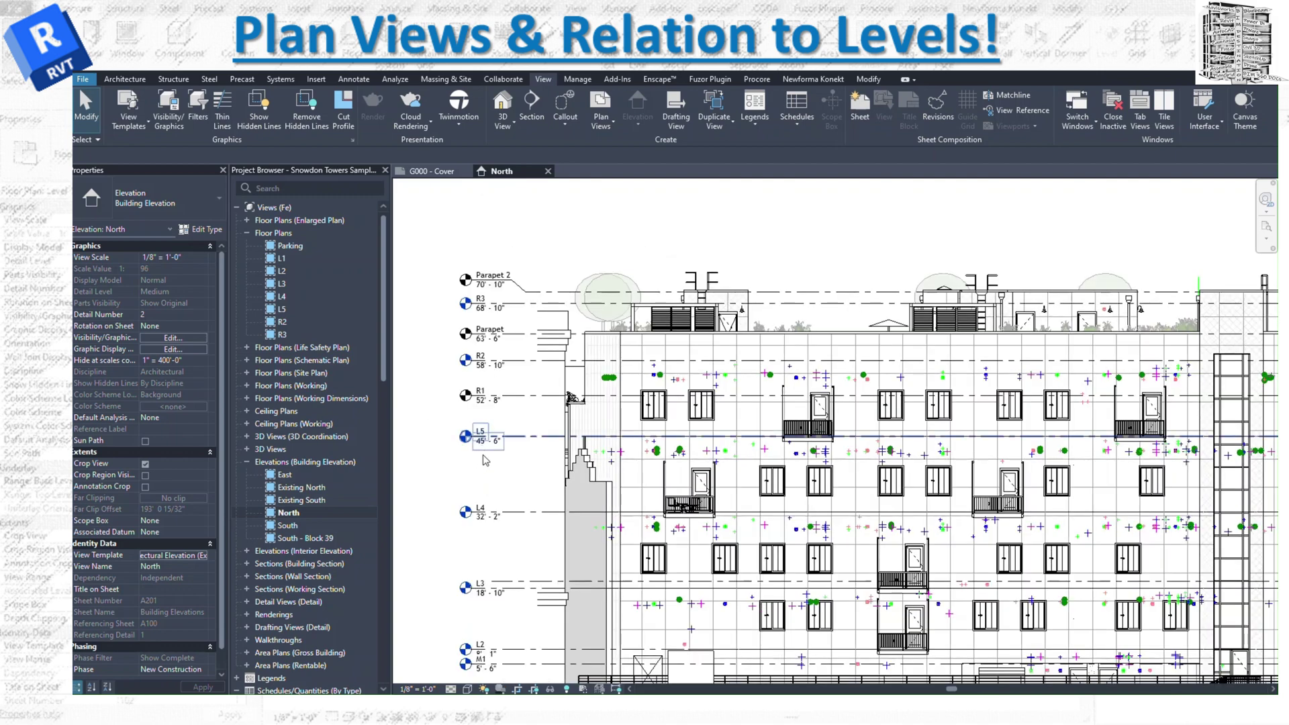
{"action": "middle_click_drag", "start_coordinate": [512, 490], "coordinate": [488, 364]}
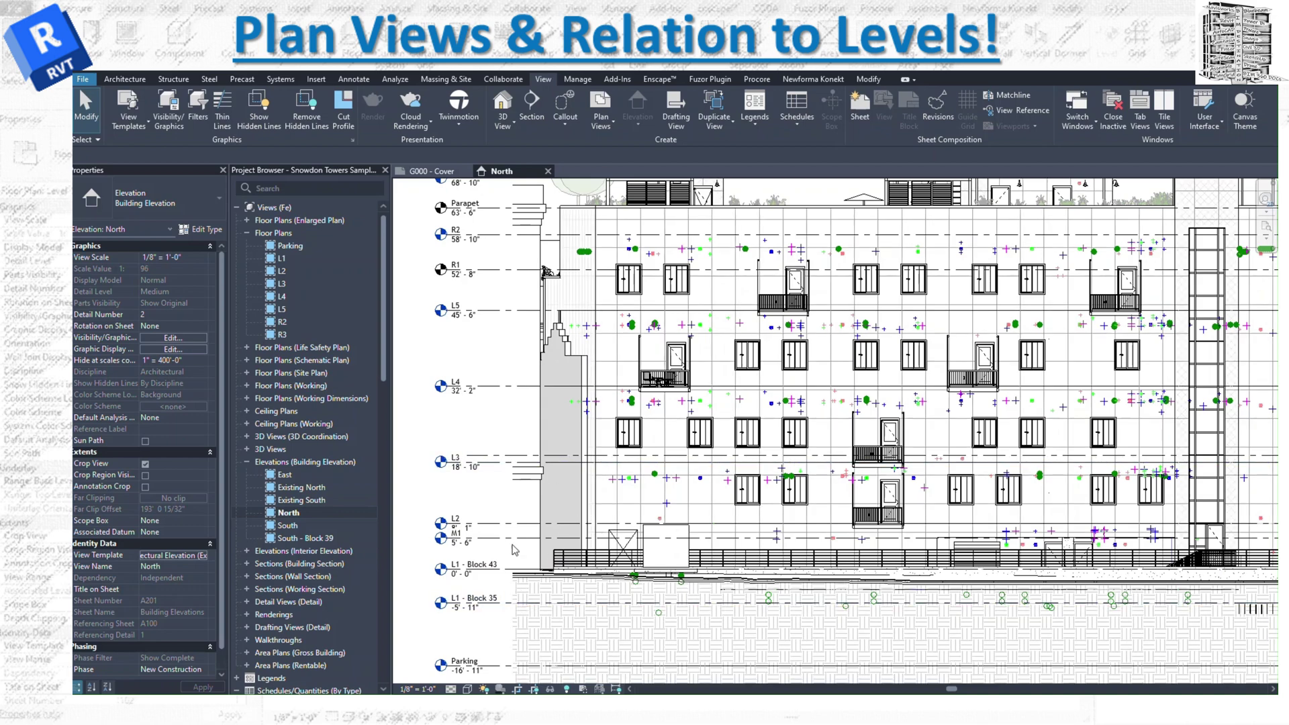
{"action": "scroll", "coordinate": [511, 530], "scroll_direction": "down", "scroll_amount": 1}
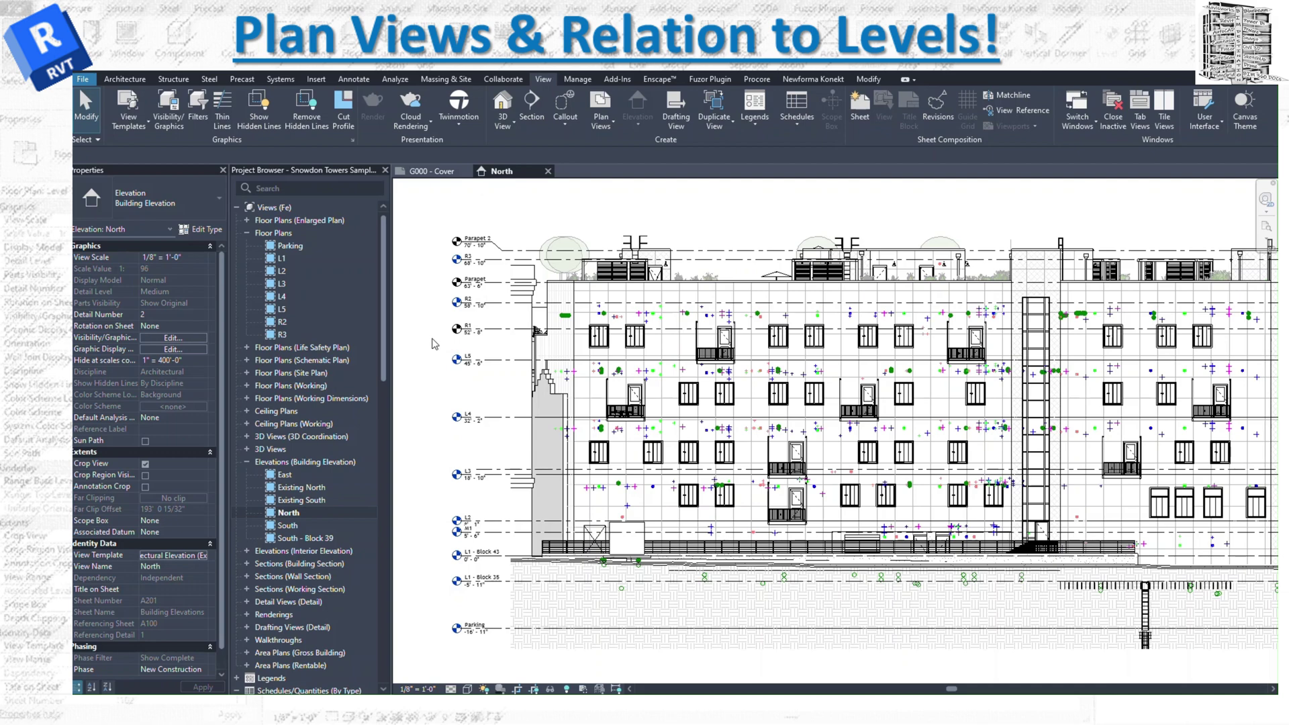
Step: Open the L4 floor plan and check the associated level in its view properties
{"action": "left_click", "coordinate": [282, 296]}
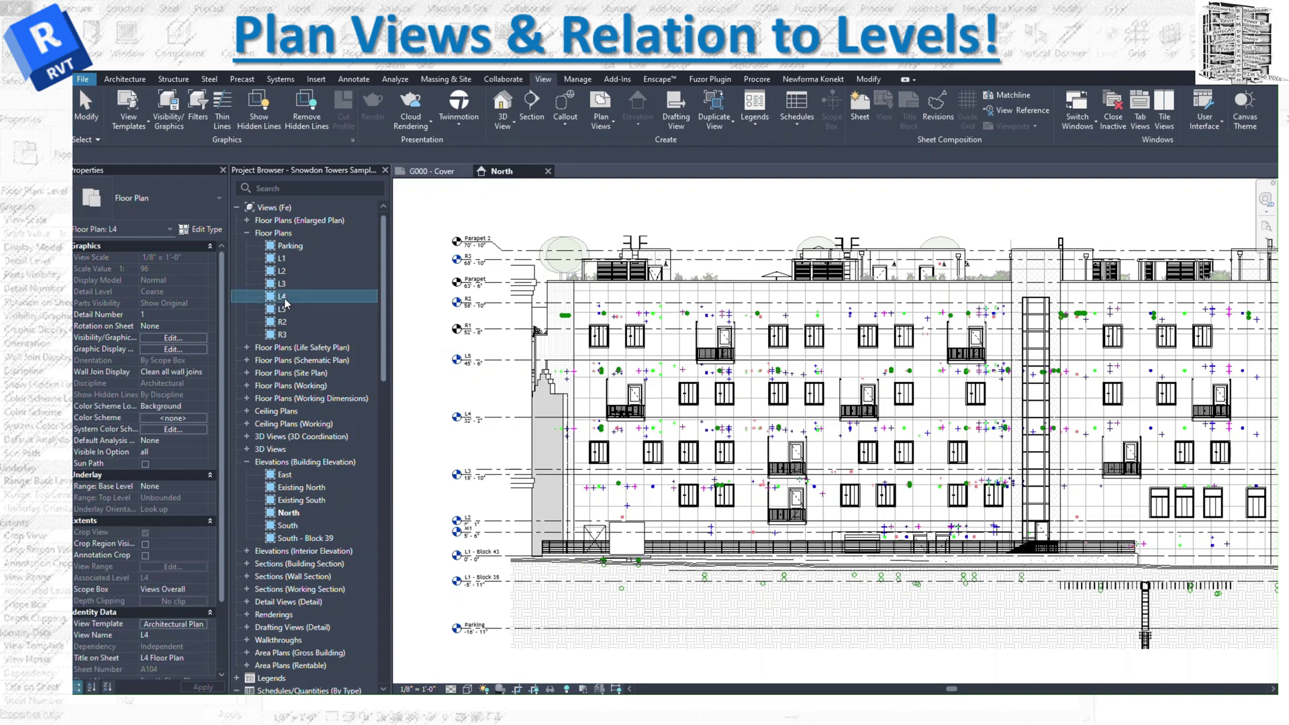
{"action": "double_click", "coordinate": [283, 296]}
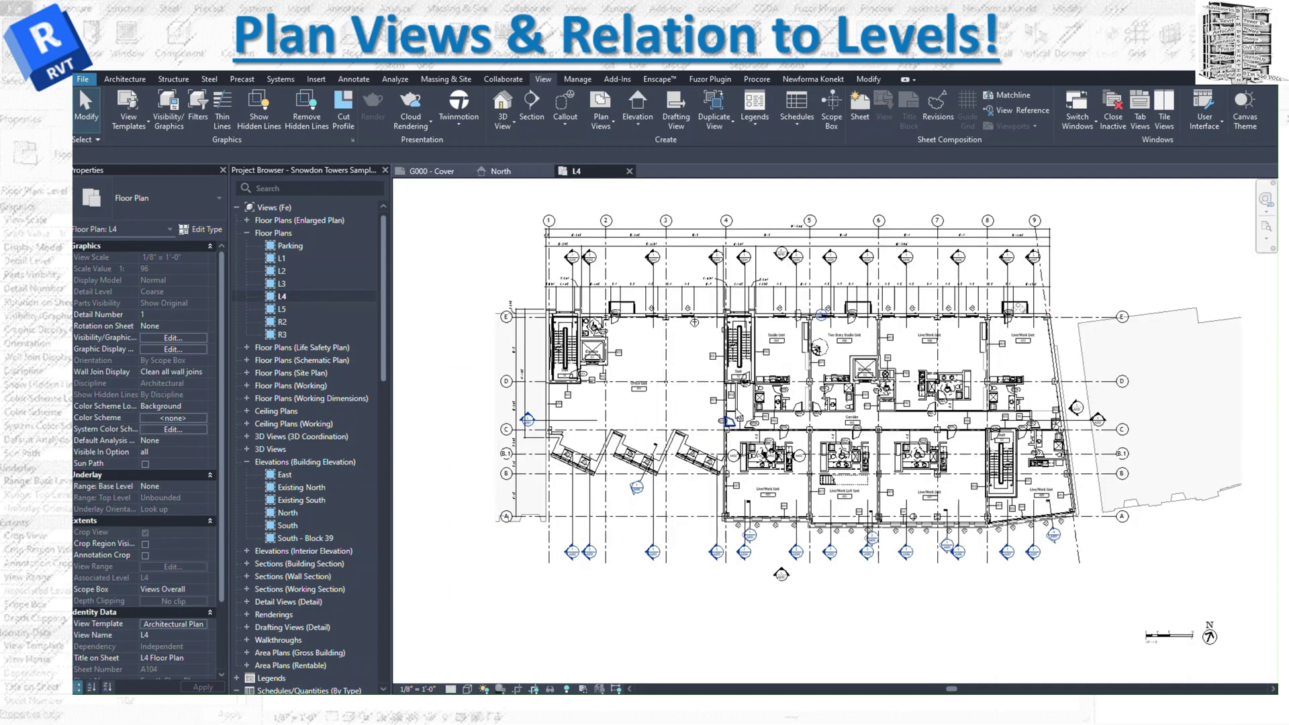
{"action": "scroll", "coordinate": [748, 362], "scroll_direction": "up", "scroll_amount": 2}
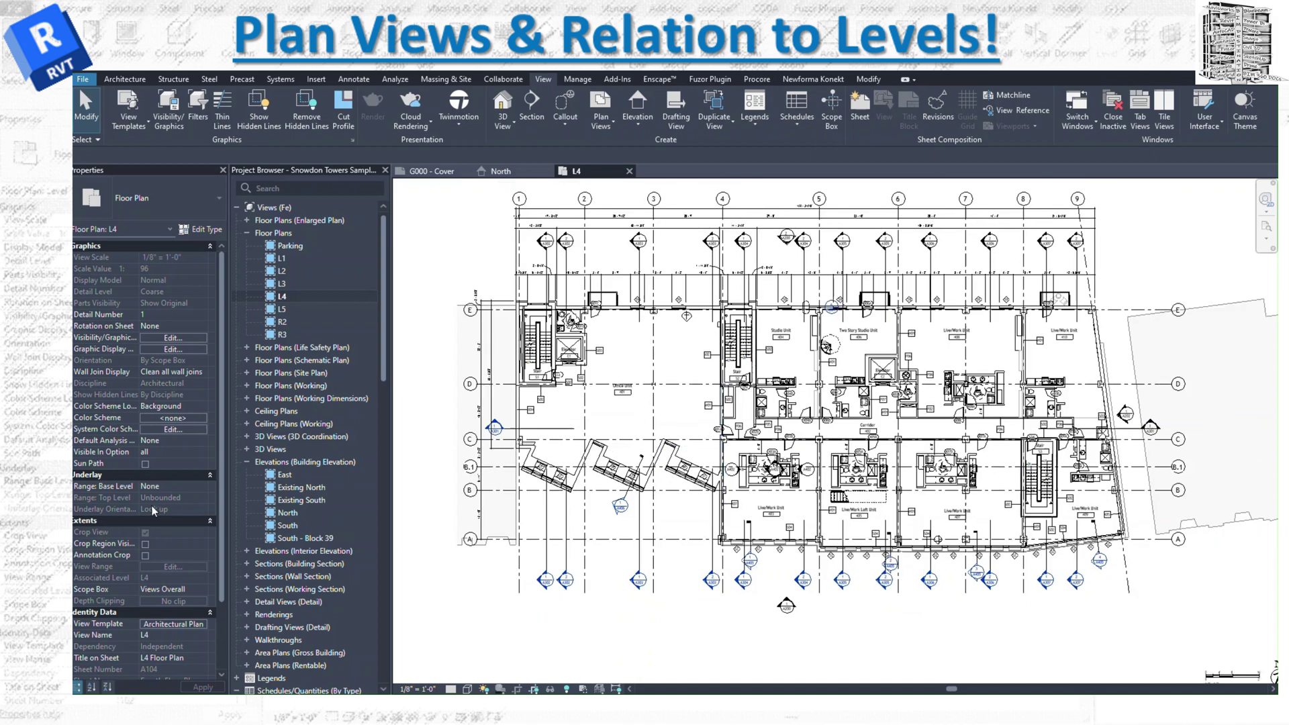
{"action": "scroll", "coordinate": [158, 545], "scroll_direction": "down", "scroll_amount": 2}
{"action": "scroll", "coordinate": [147, 522], "scroll_direction": "down", "scroll_amount": 2}
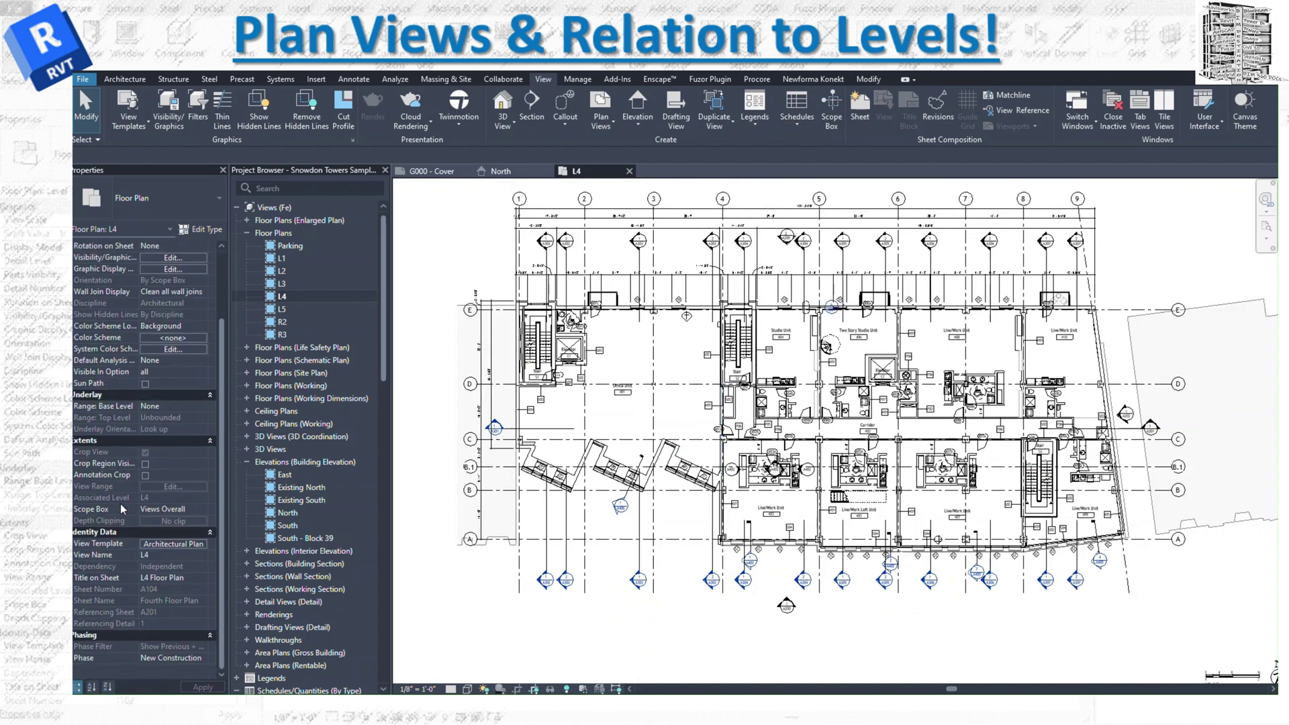
{"action": "mouse_move", "coordinate": [99, 502]}
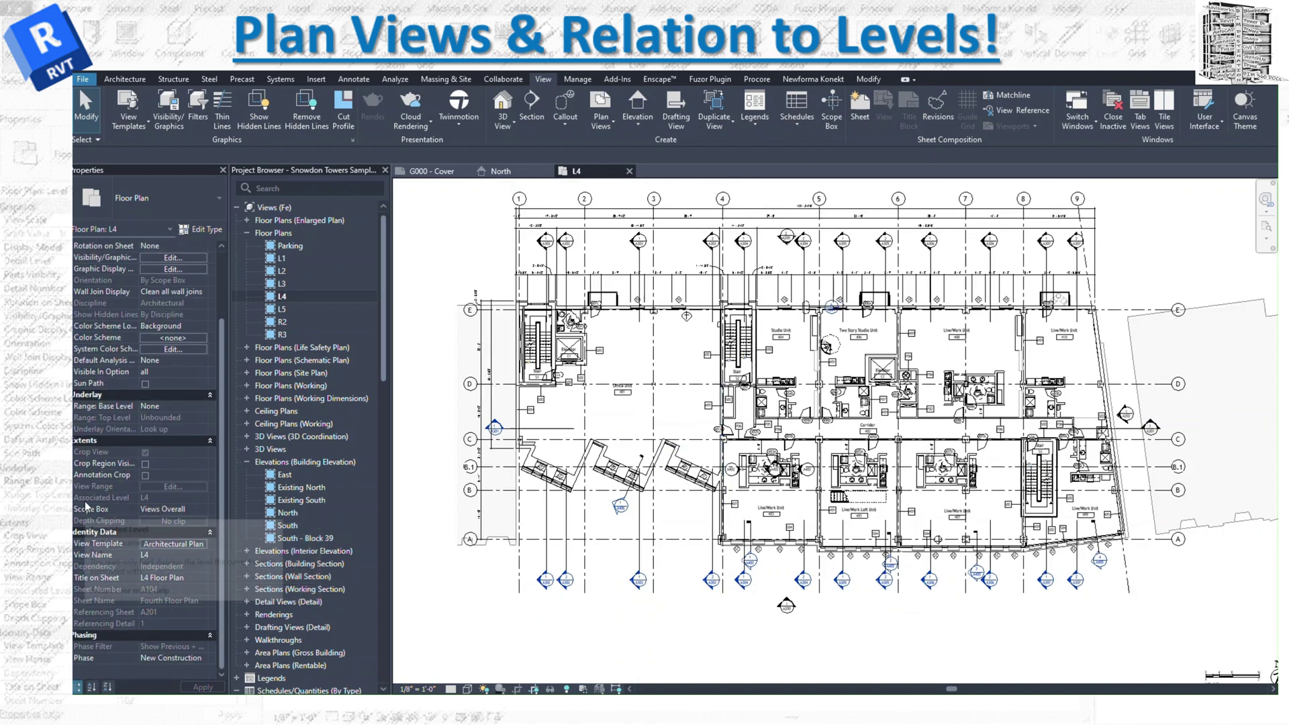
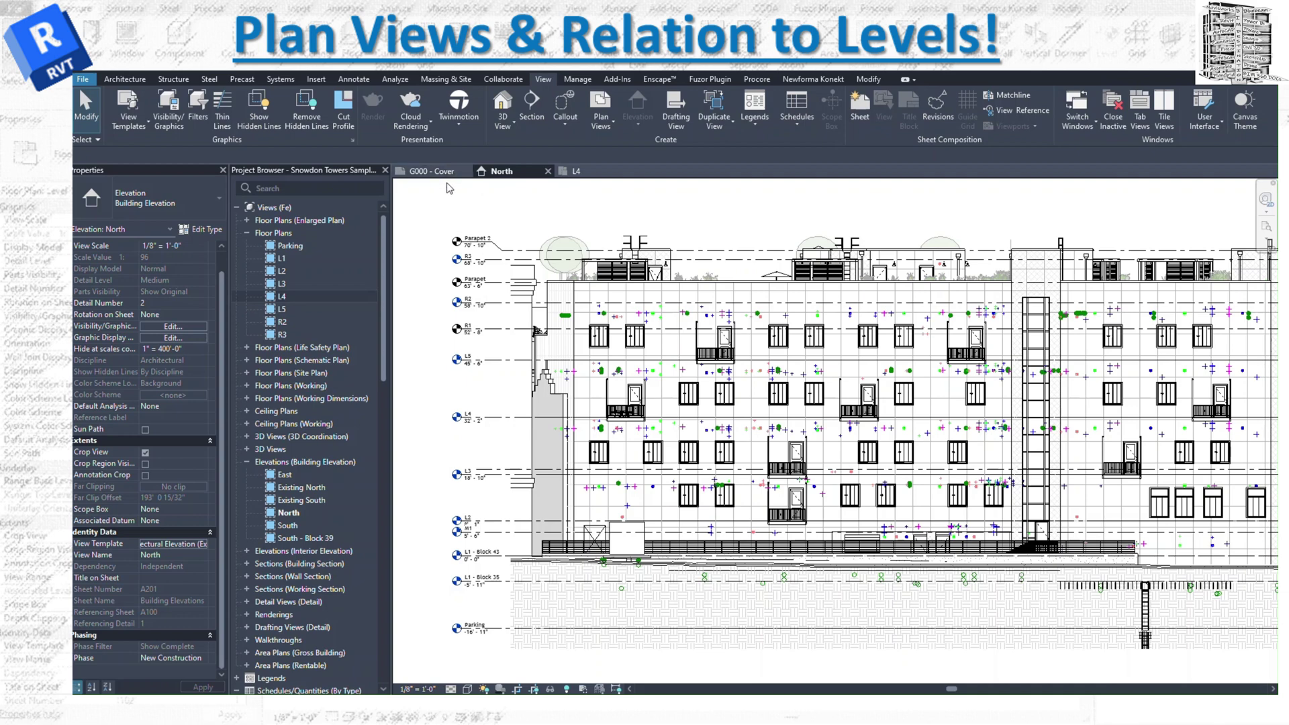
Step: Bring up the L4 floor plan and return to the North elevation to compare the two views
{"action": "left_click", "coordinate": [576, 173]}
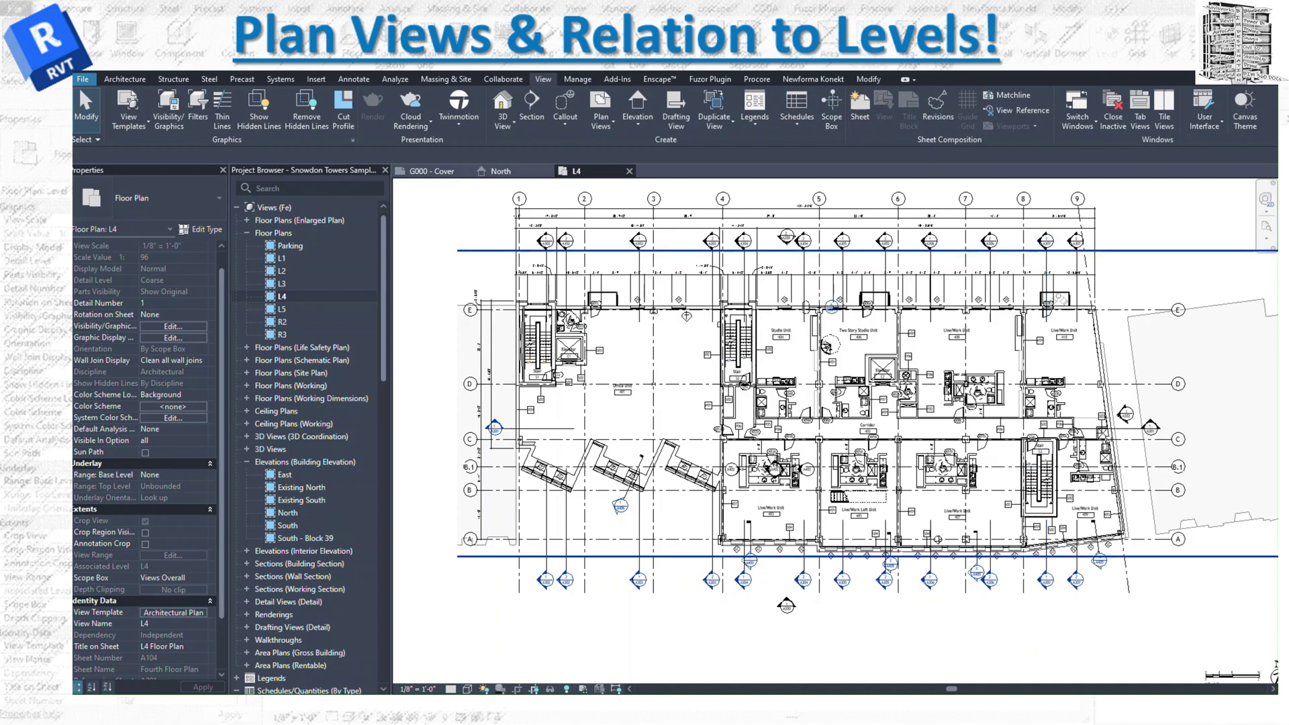
{"action": "key", "text": "ctrl+Tab"}
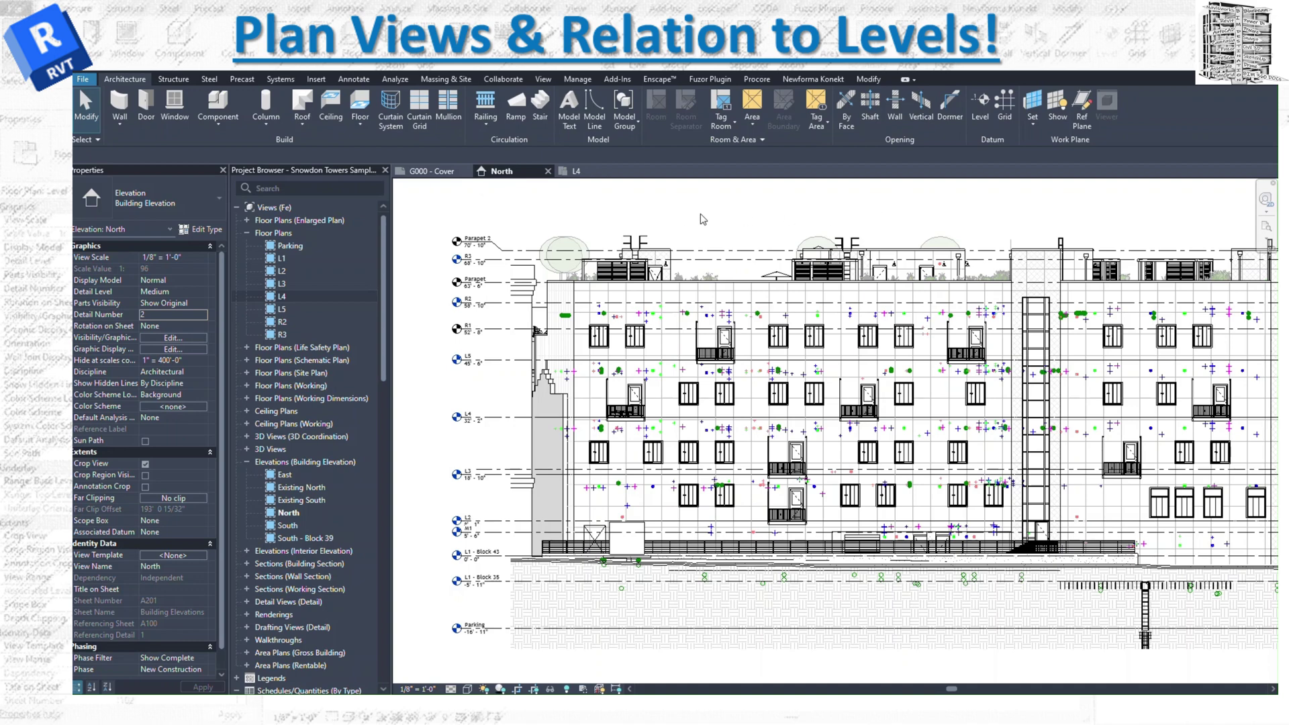
{"action": "key", "text": "l"}
{"action": "key", "text": "l"}
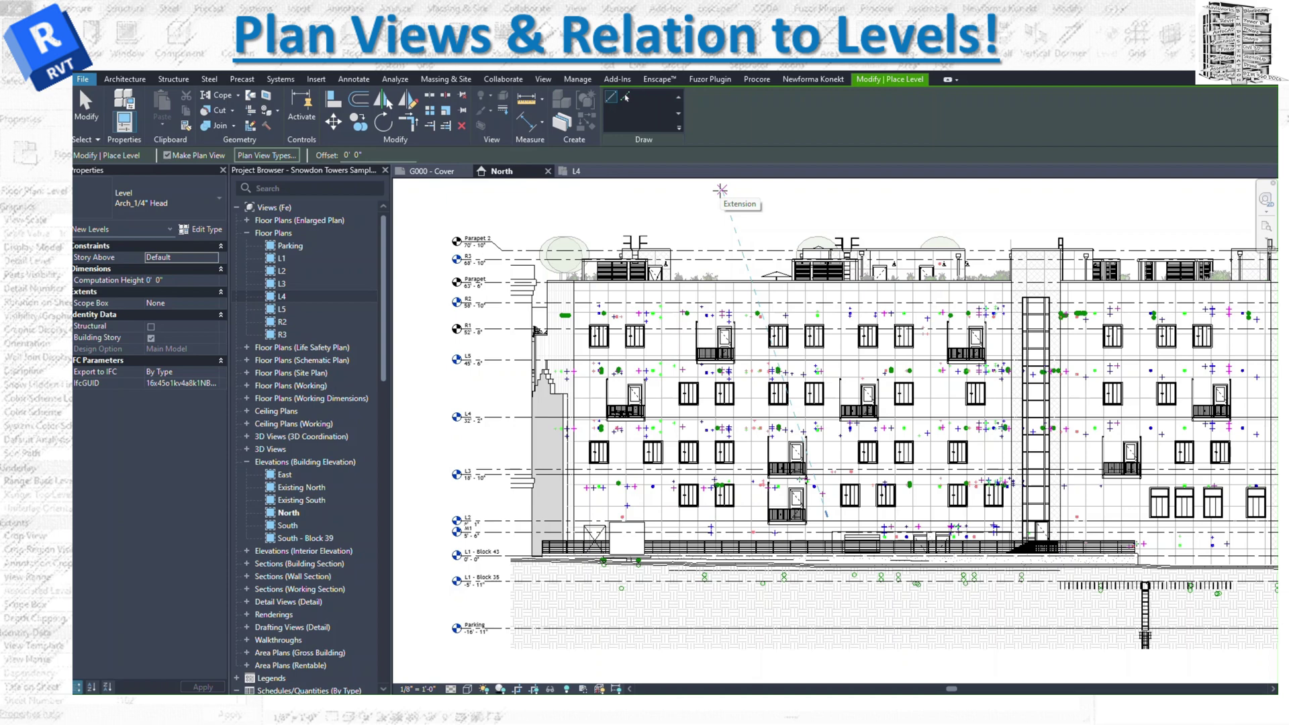
{"action": "key", "text": "Escape"}
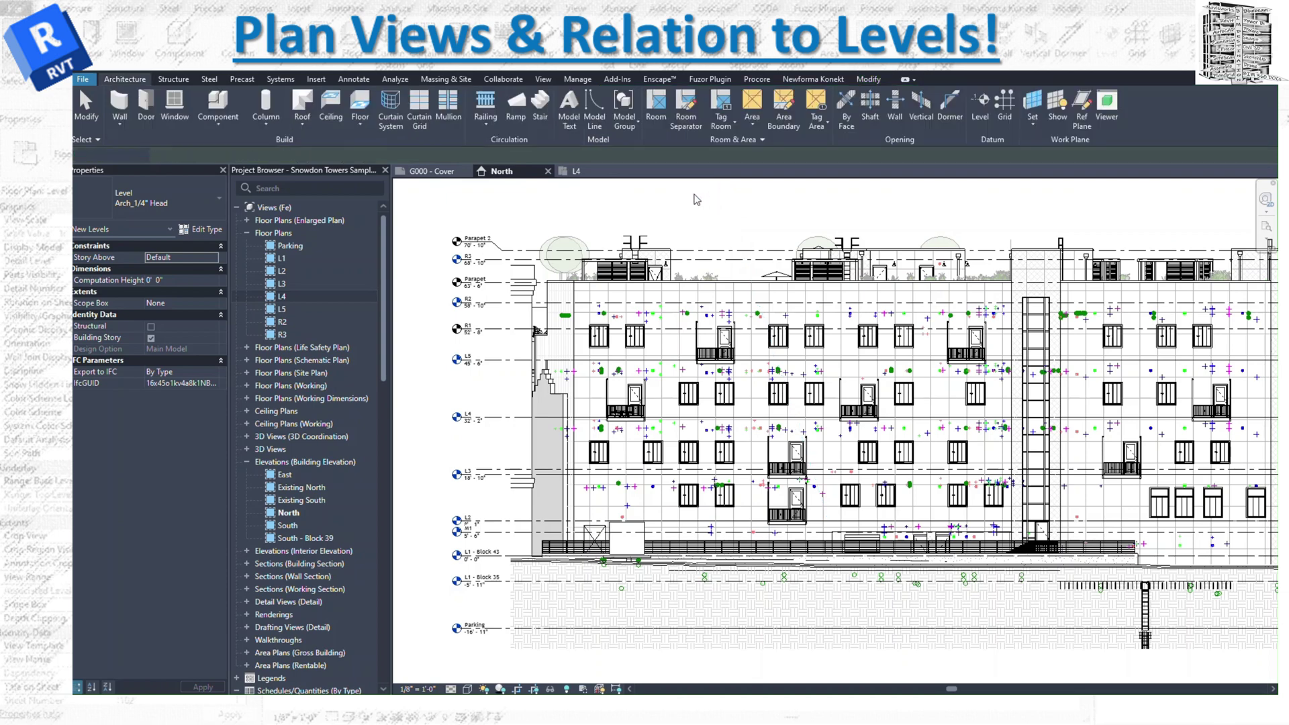
Step: Check whether the Level tool is available in the L4 floor plan, and return to the North elevation
{"action": "left_click", "coordinate": [576, 170]}
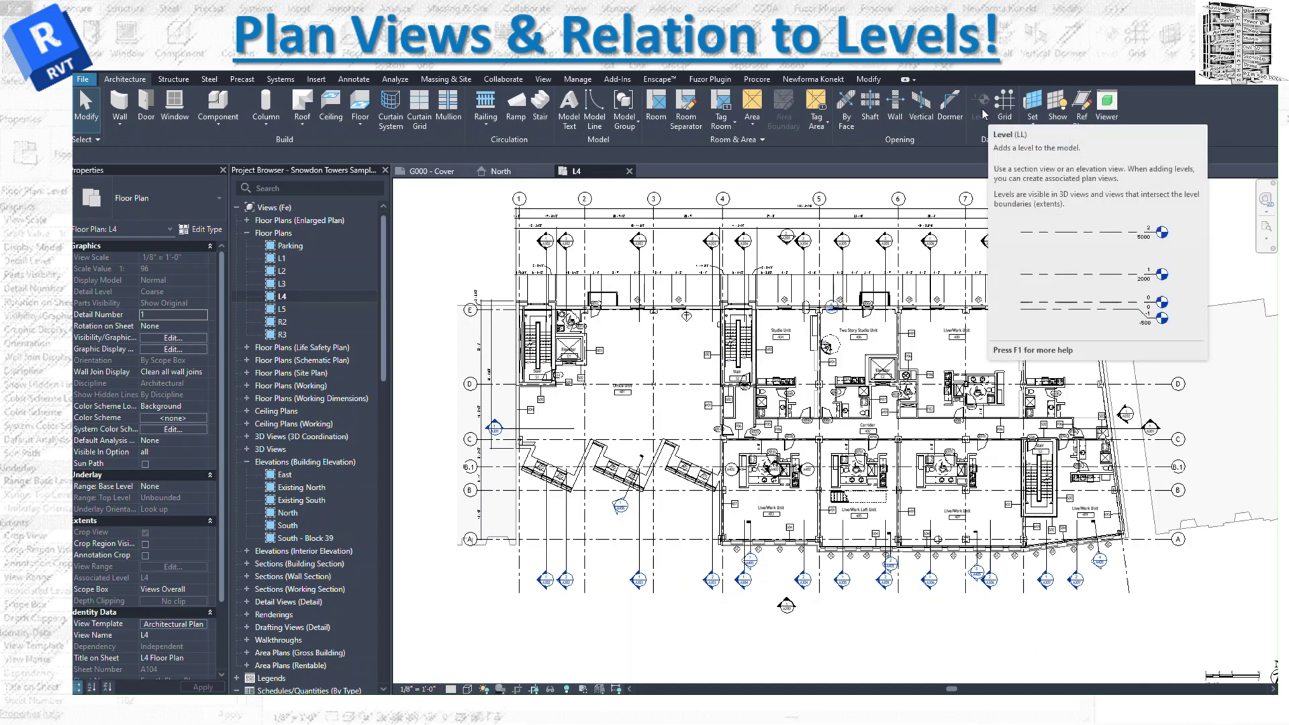
{"action": "left_click", "coordinate": [509, 177]}
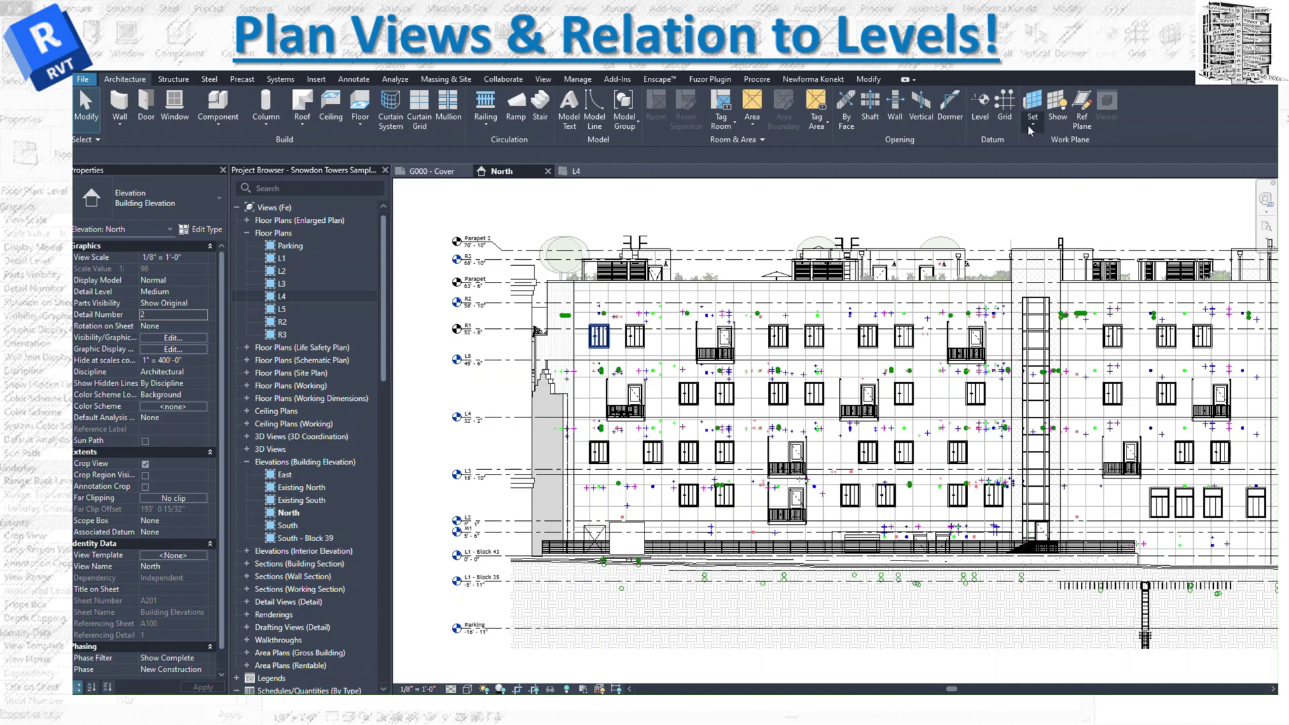
Step: Draw a new level with plan views between L4 and L5 in the North elevation, at about 39' 2", and inspect it
{"action": "left_click", "coordinate": [981, 106]}
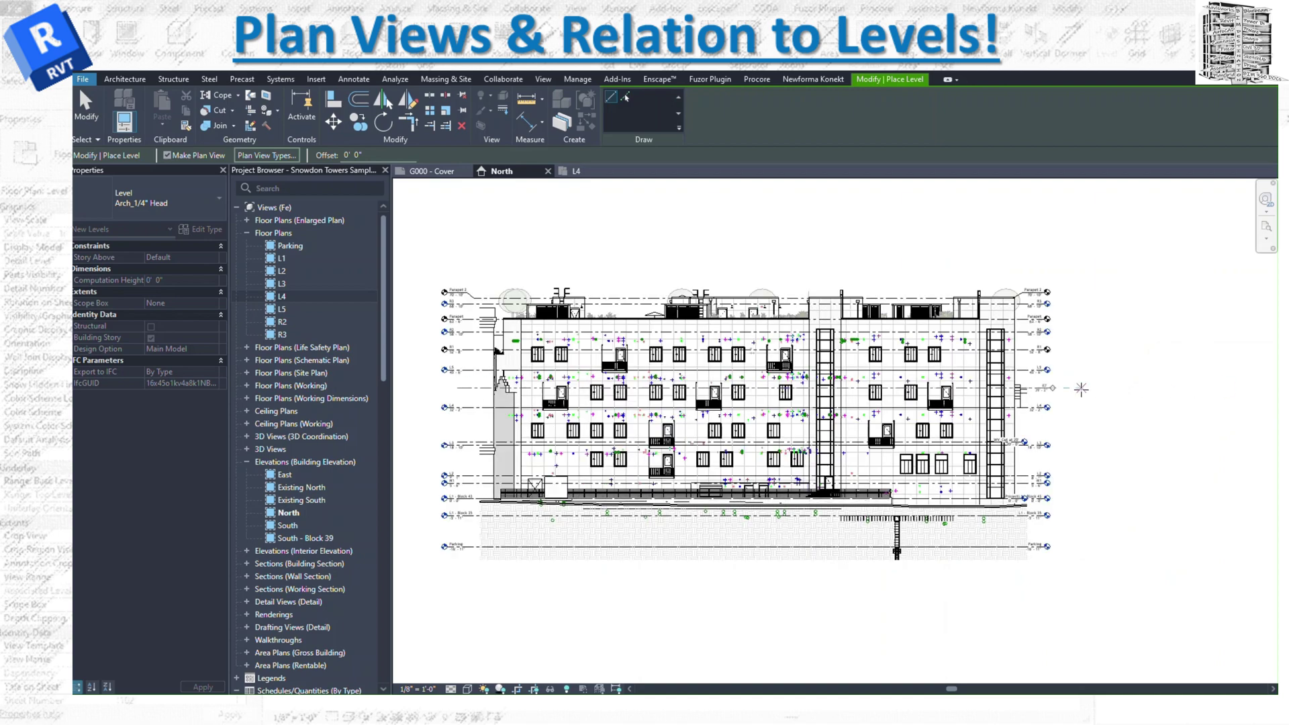
{"action": "left_click", "coordinate": [1081, 388]}
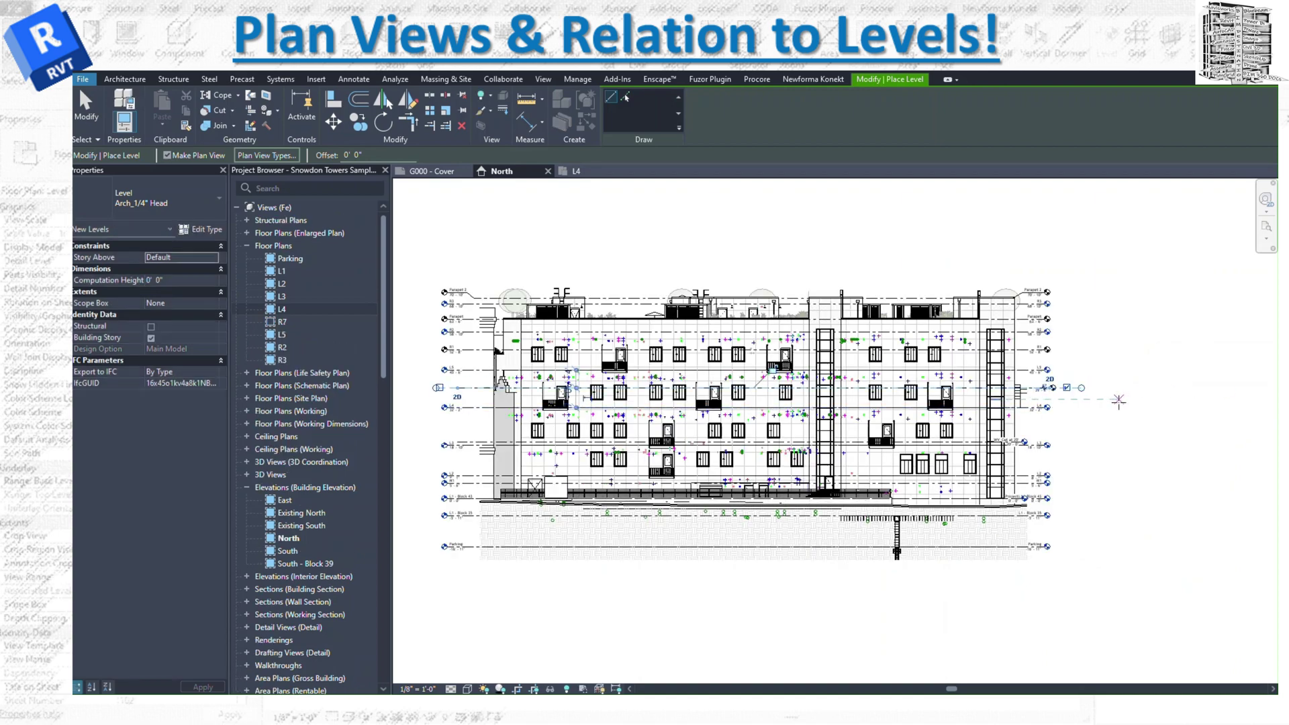
{"action": "left_click", "coordinate": [456, 413]}
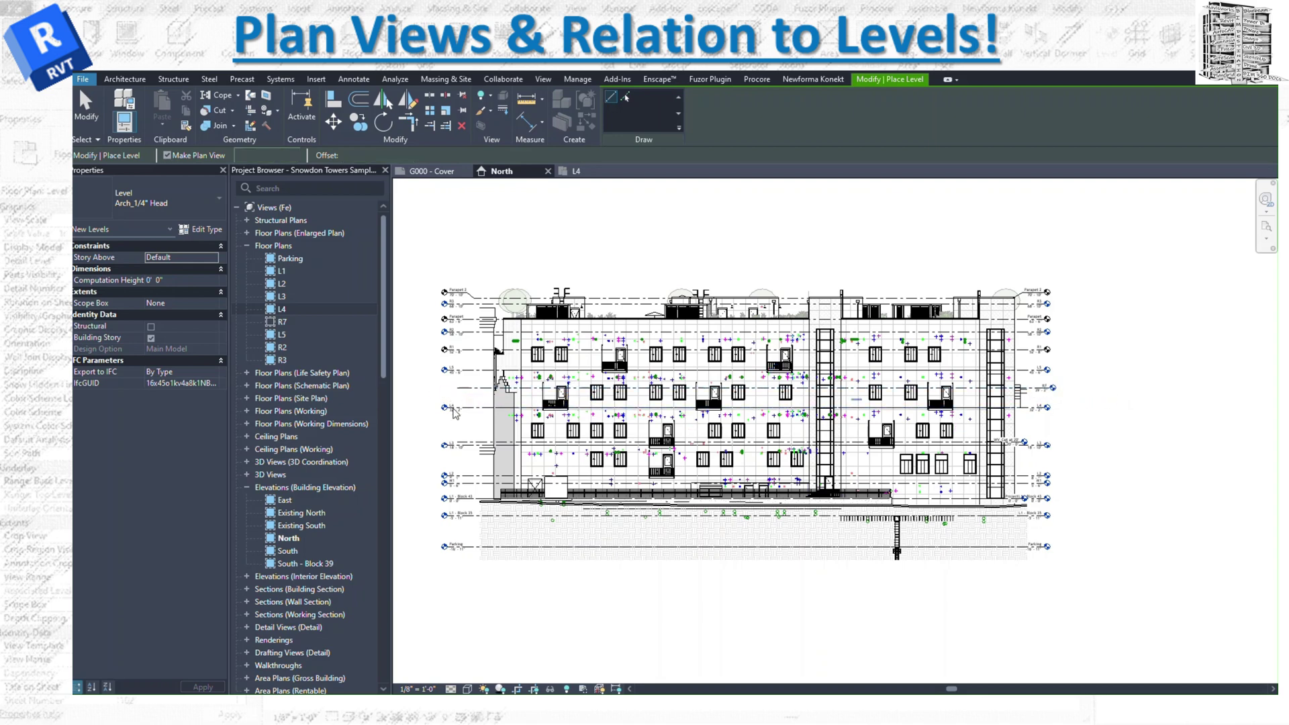
{"action": "key", "text": "Escape"}
{"action": "key", "text": "Escape"}
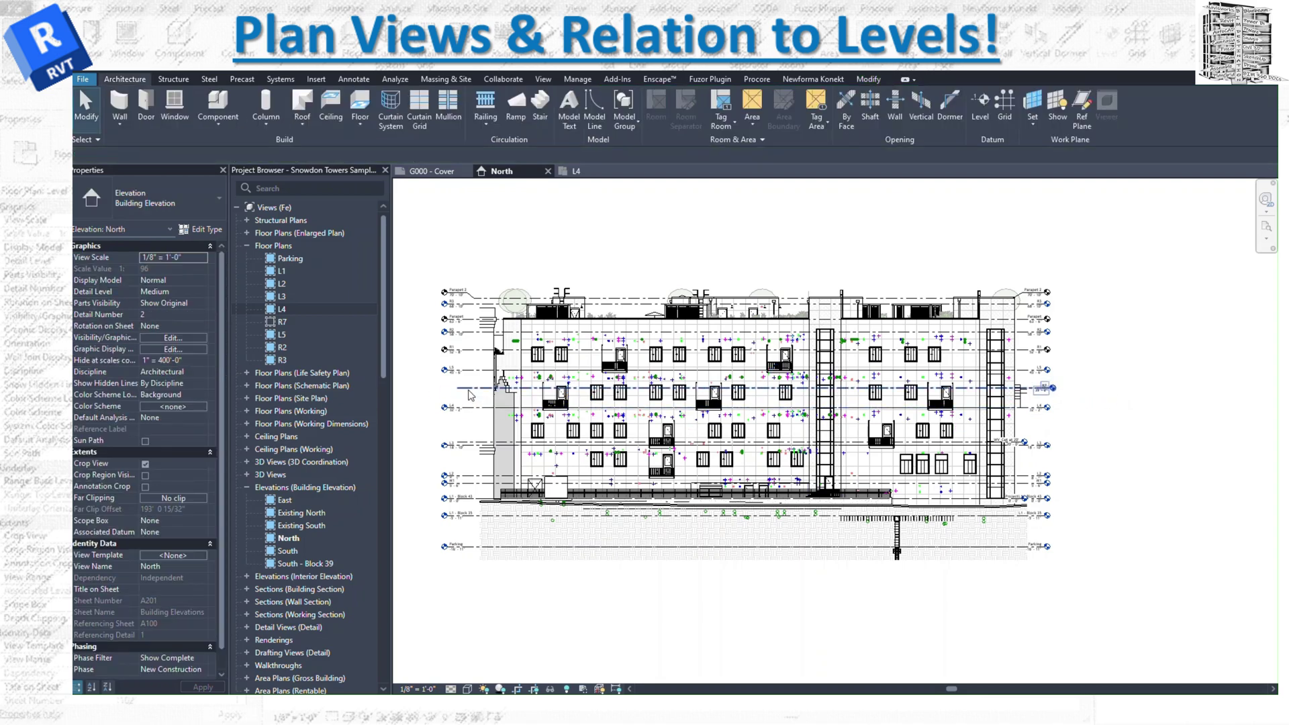
{"action": "left_click", "coordinate": [505, 388]}
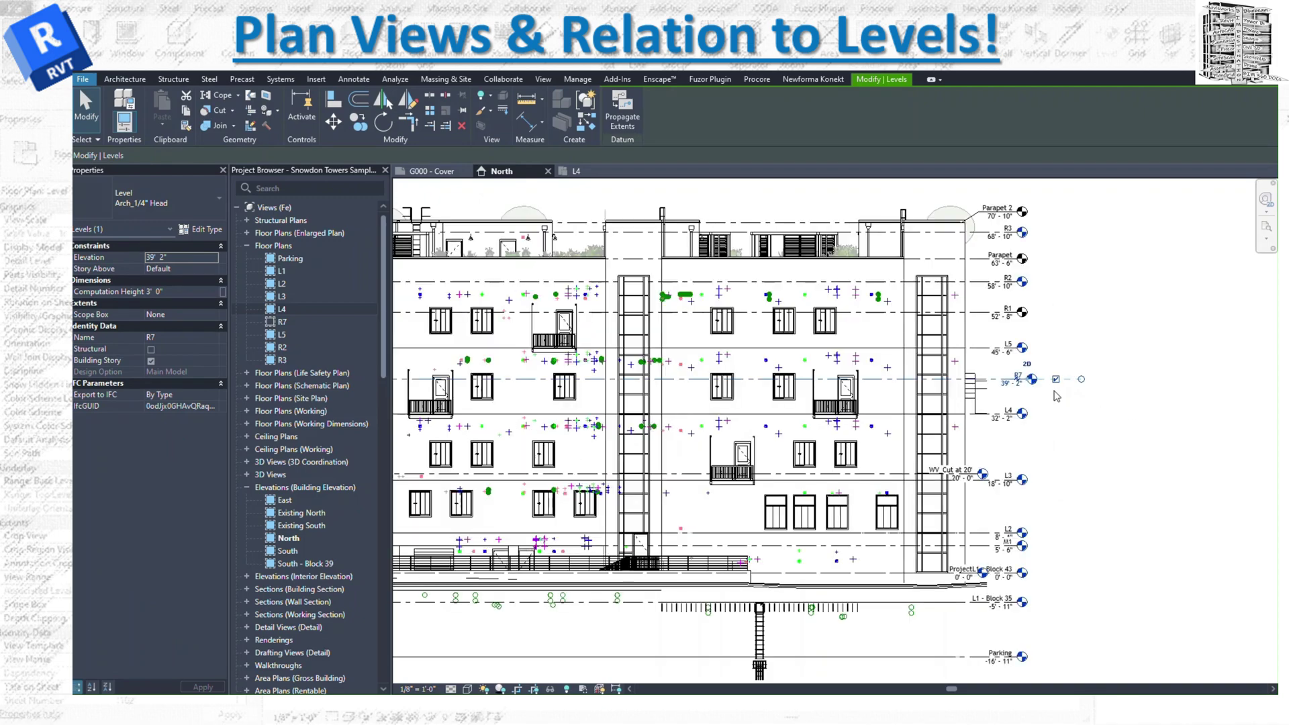
{"action": "scroll", "coordinate": [1012, 398], "scroll_direction": "up", "scroll_amount": 5}
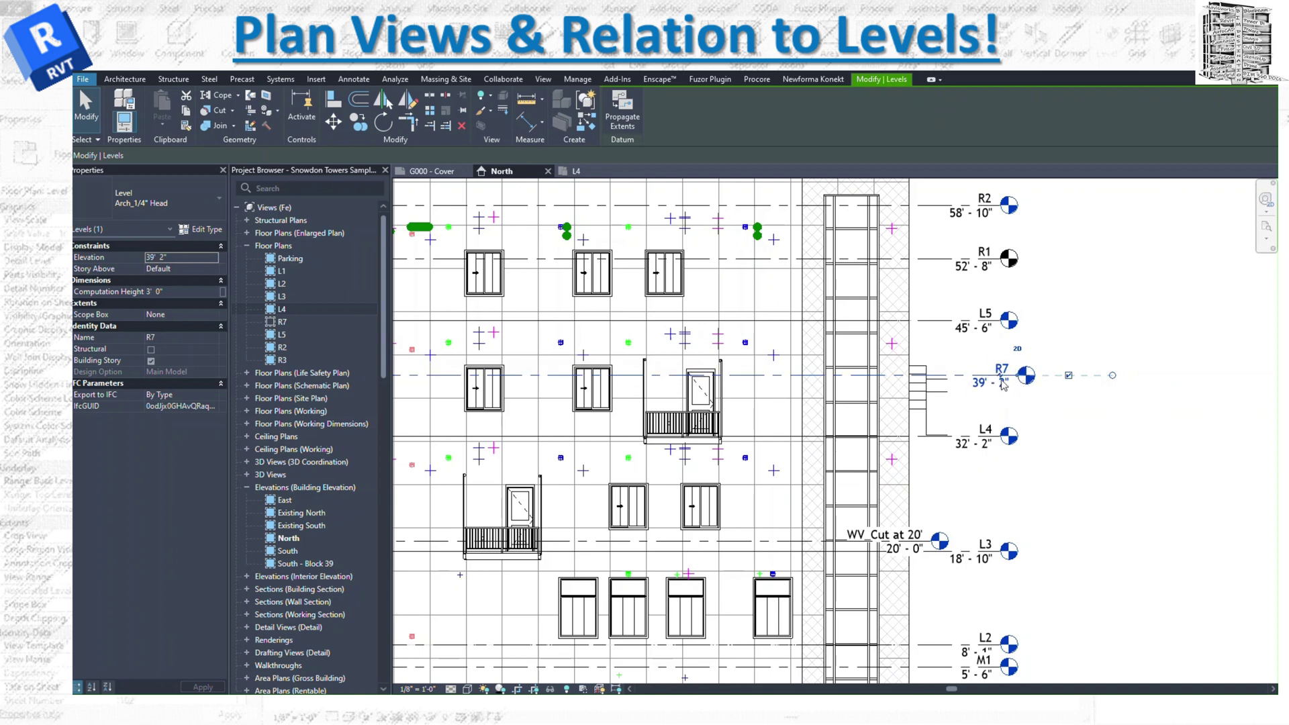
Step: Open the new R7 floor plan, examine it, and close it again
{"action": "left_click", "coordinate": [282, 322]}
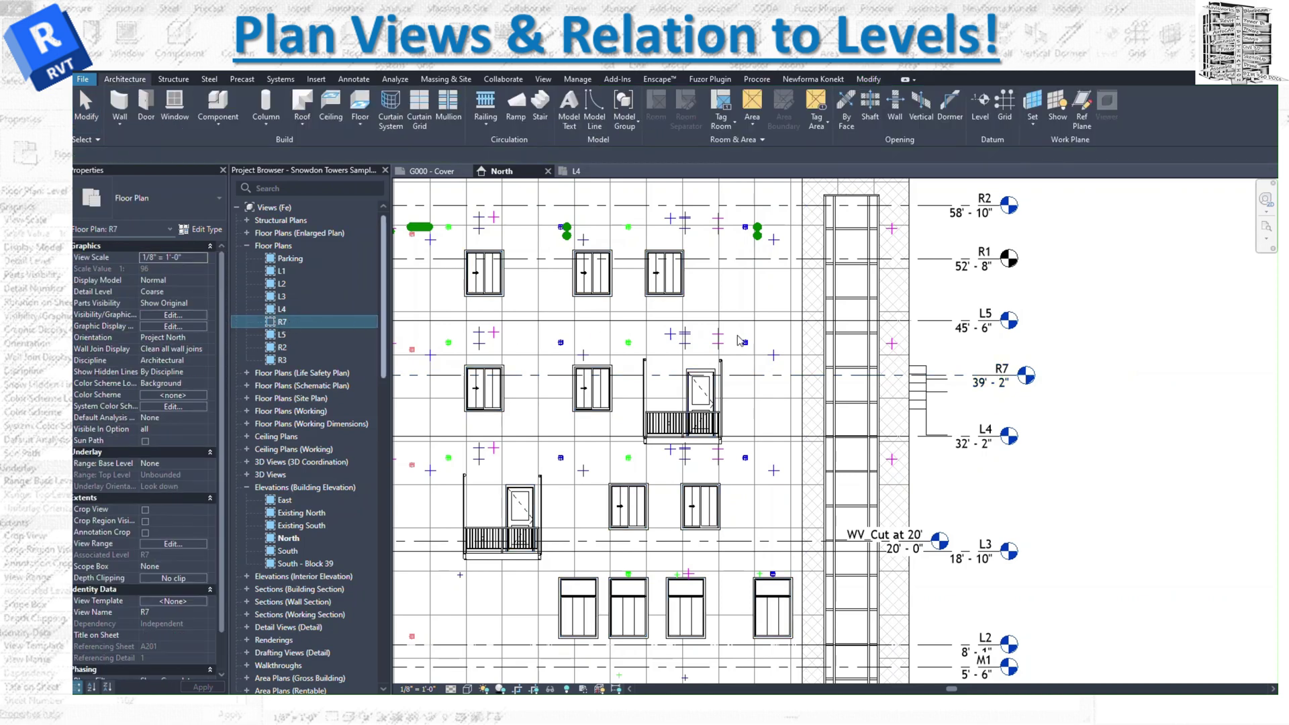
{"action": "double_click", "coordinate": [285, 321]}
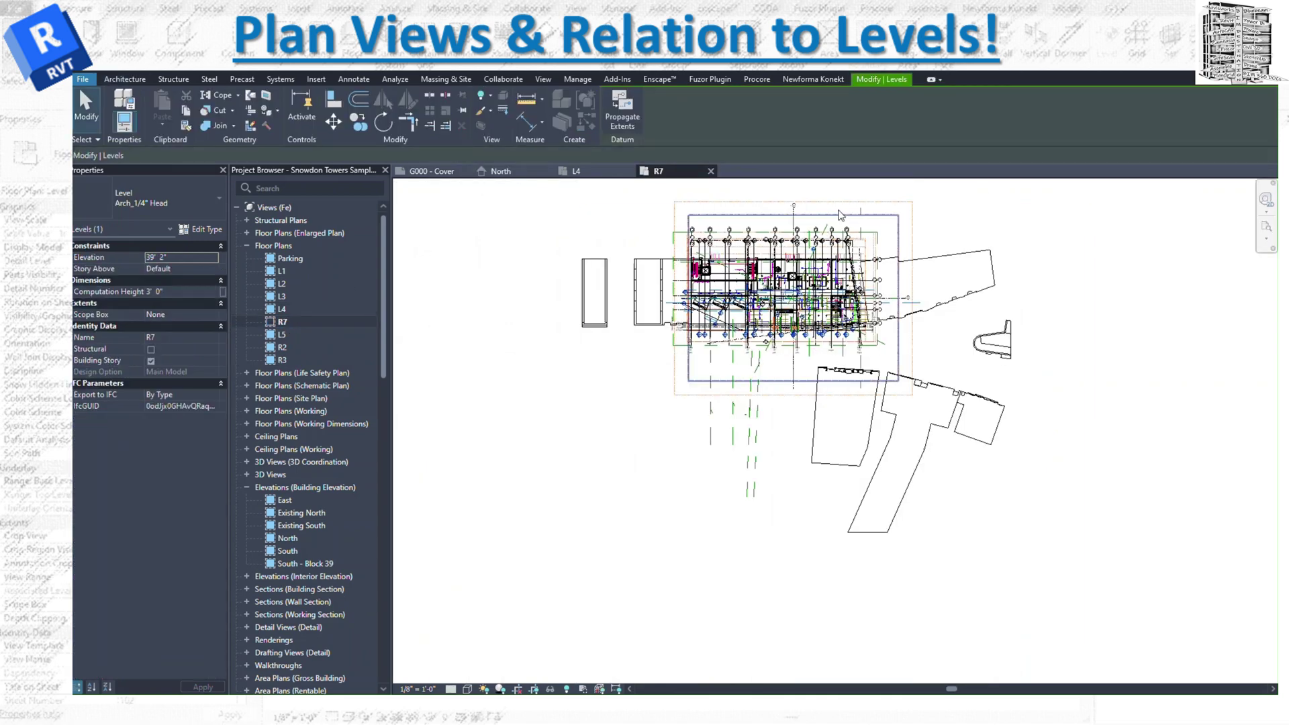
{"action": "scroll", "coordinate": [810, 249], "scroll_direction": "up", "scroll_amount": 5}
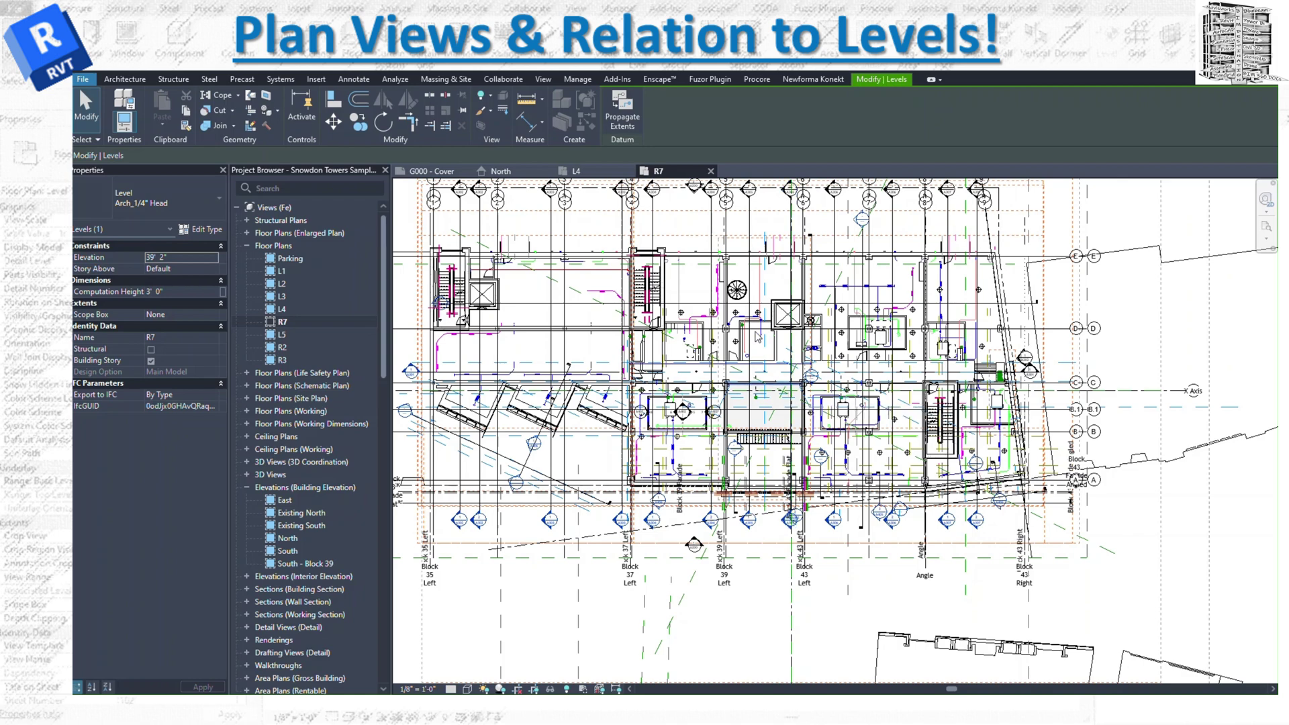
{"action": "left_click", "coordinate": [712, 170]}
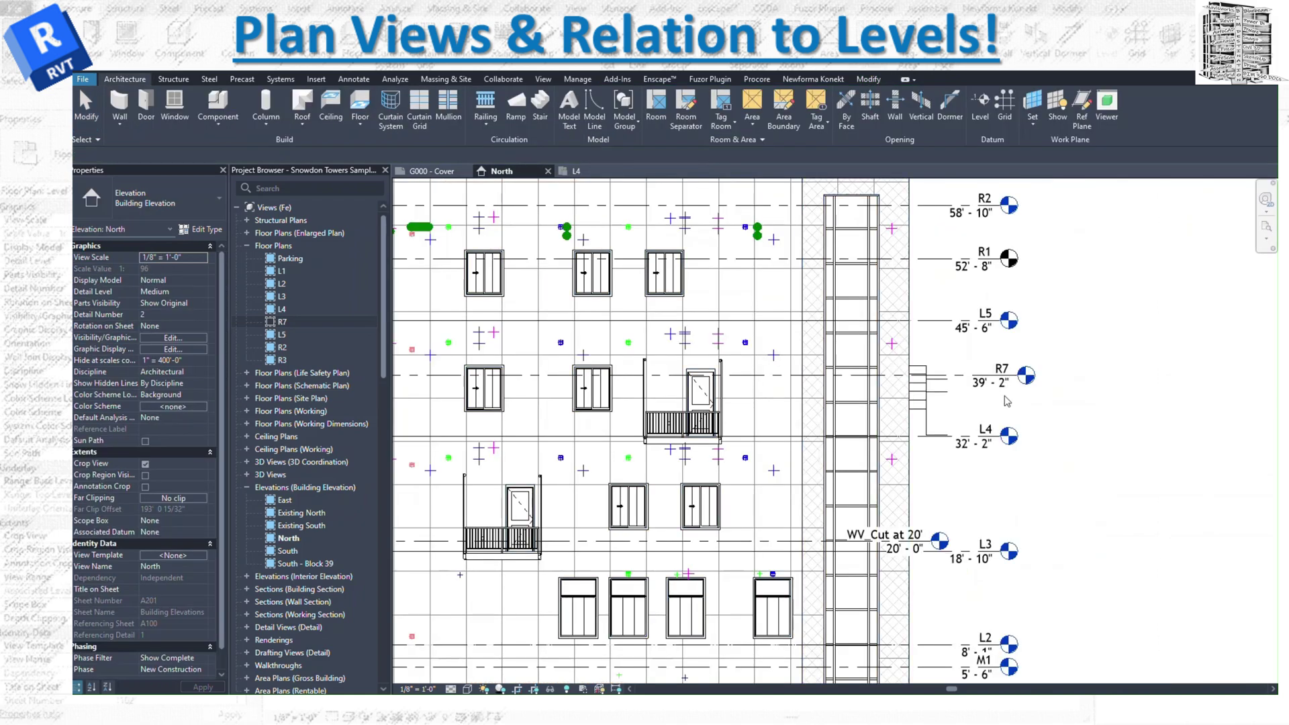
Step: Start drawing another level between R1 and R2 across the North elevation
{"action": "scroll", "coordinate": [1008, 401], "scroll_direction": "down", "scroll_amount": 6}
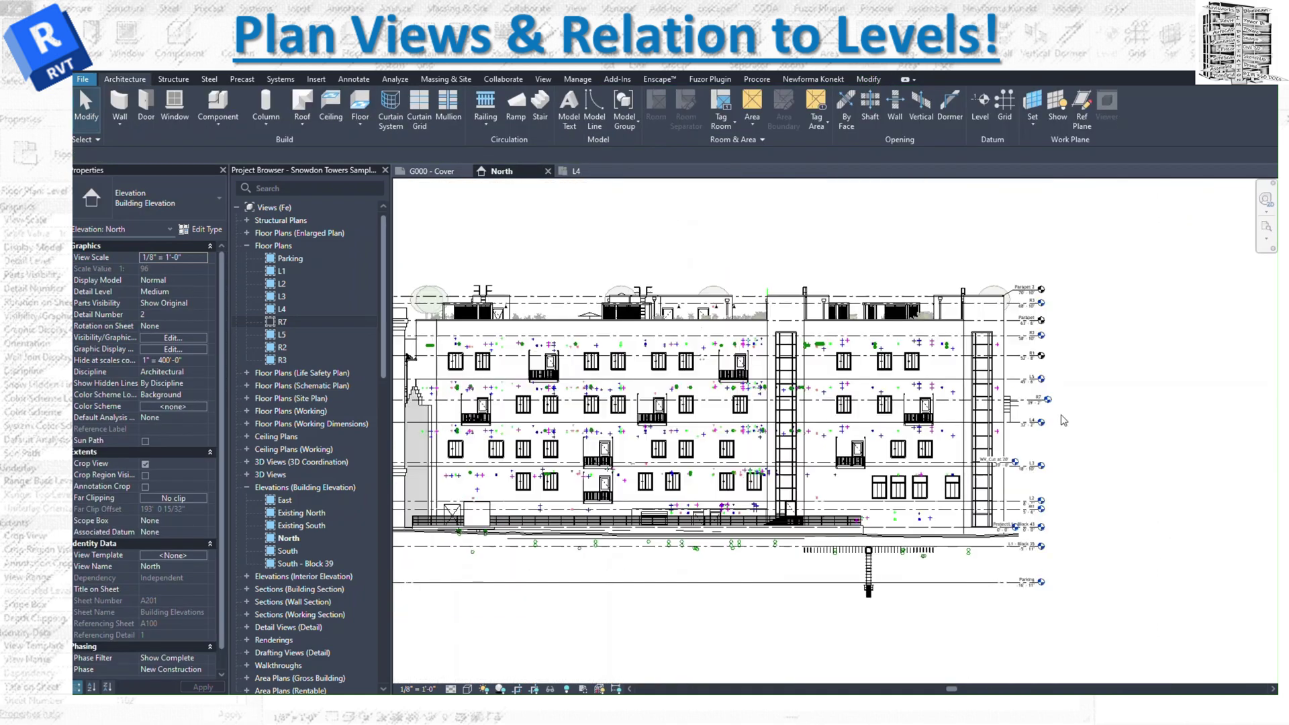
{"action": "scroll", "coordinate": [1068, 413], "scroll_direction": "up", "scroll_amount": 1}
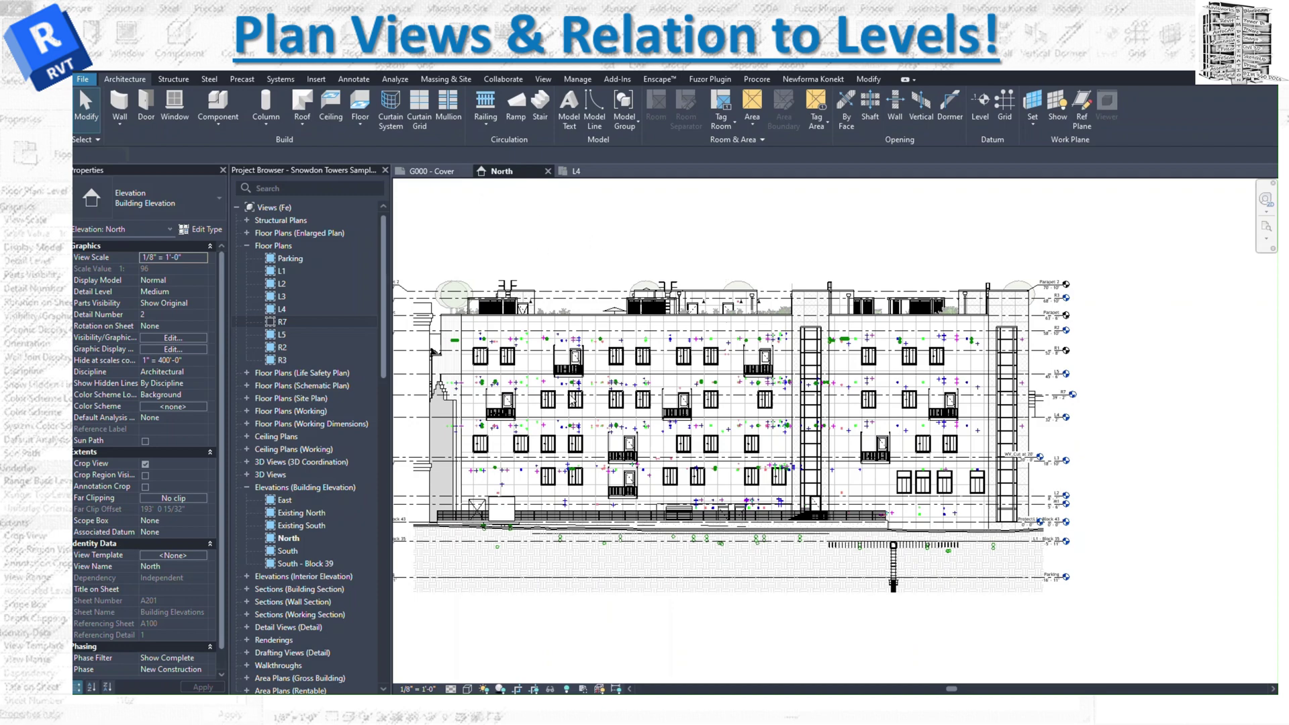
{"action": "key", "text": "l"}
{"action": "key", "text": "l"}
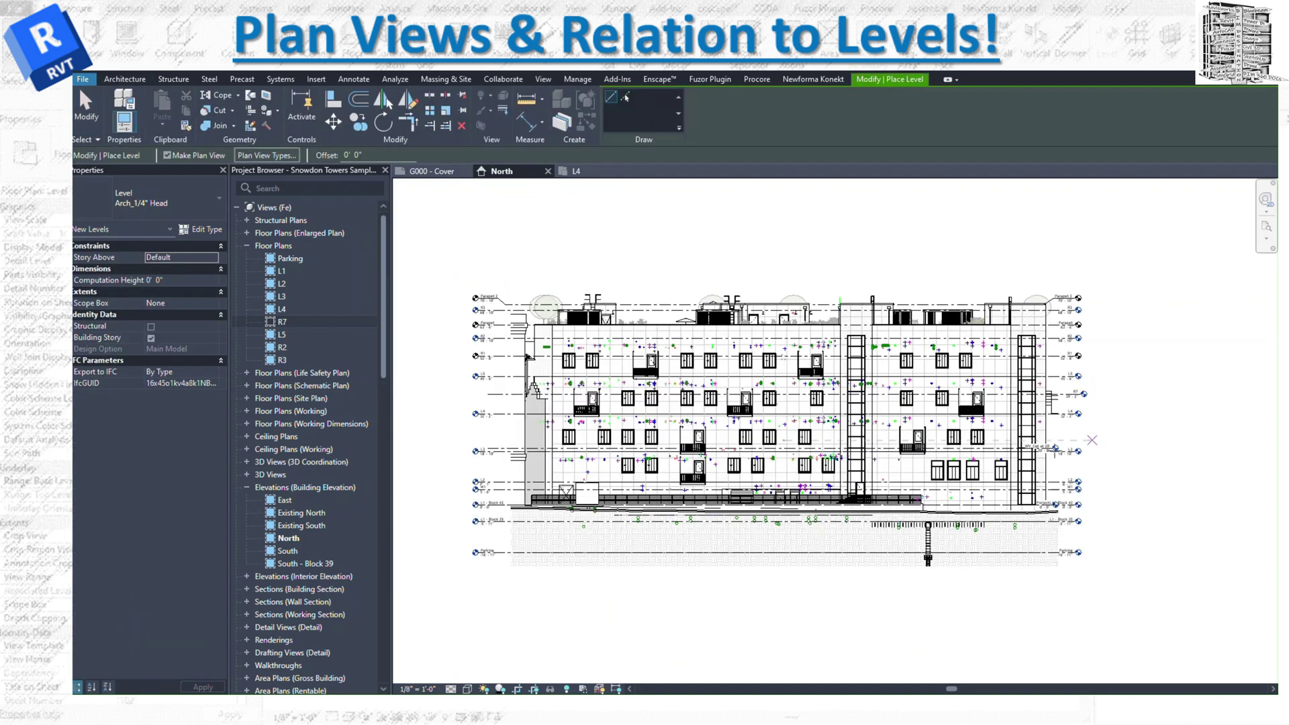
{"action": "left_click", "coordinate": [1113, 347]}
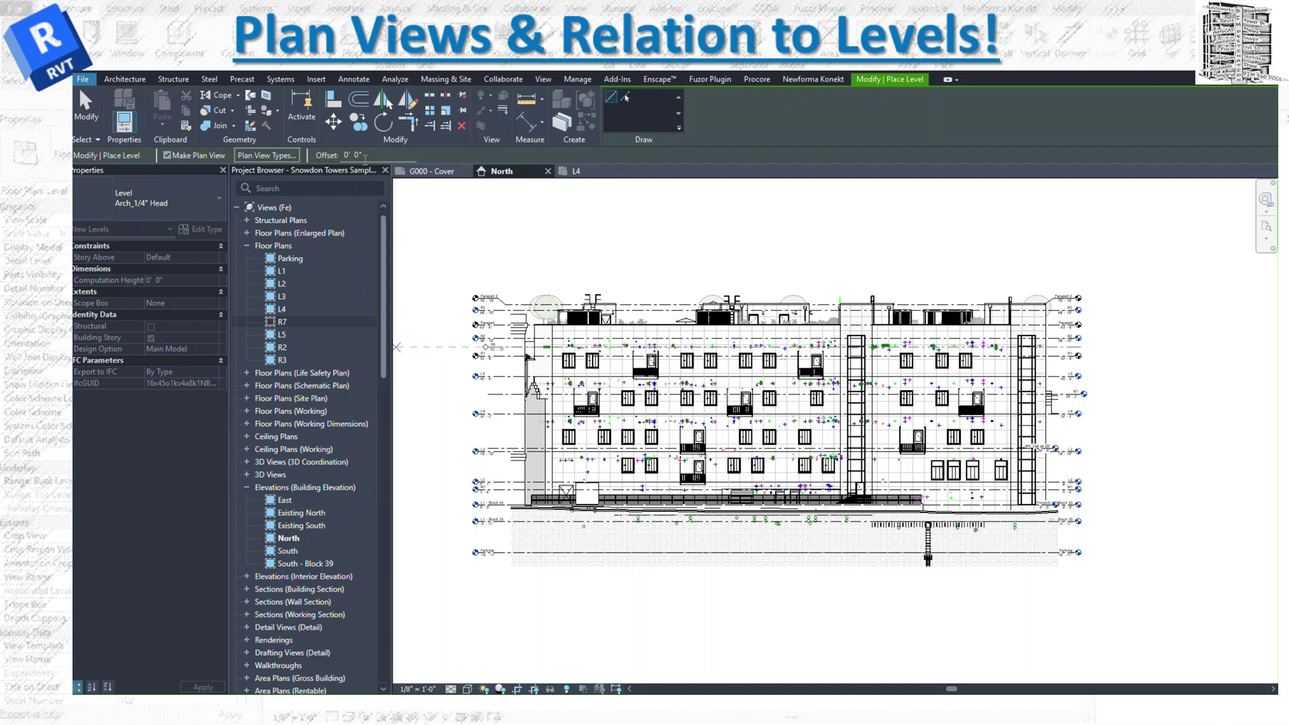
Step: Toggle Make Plan View off and back on, and review the plan view types offered for new levels without changing them
{"action": "left_click", "coordinate": [167, 155]}
{"action": "left_click", "coordinate": [168, 155]}
{"action": "left_click", "coordinate": [289, 156]}
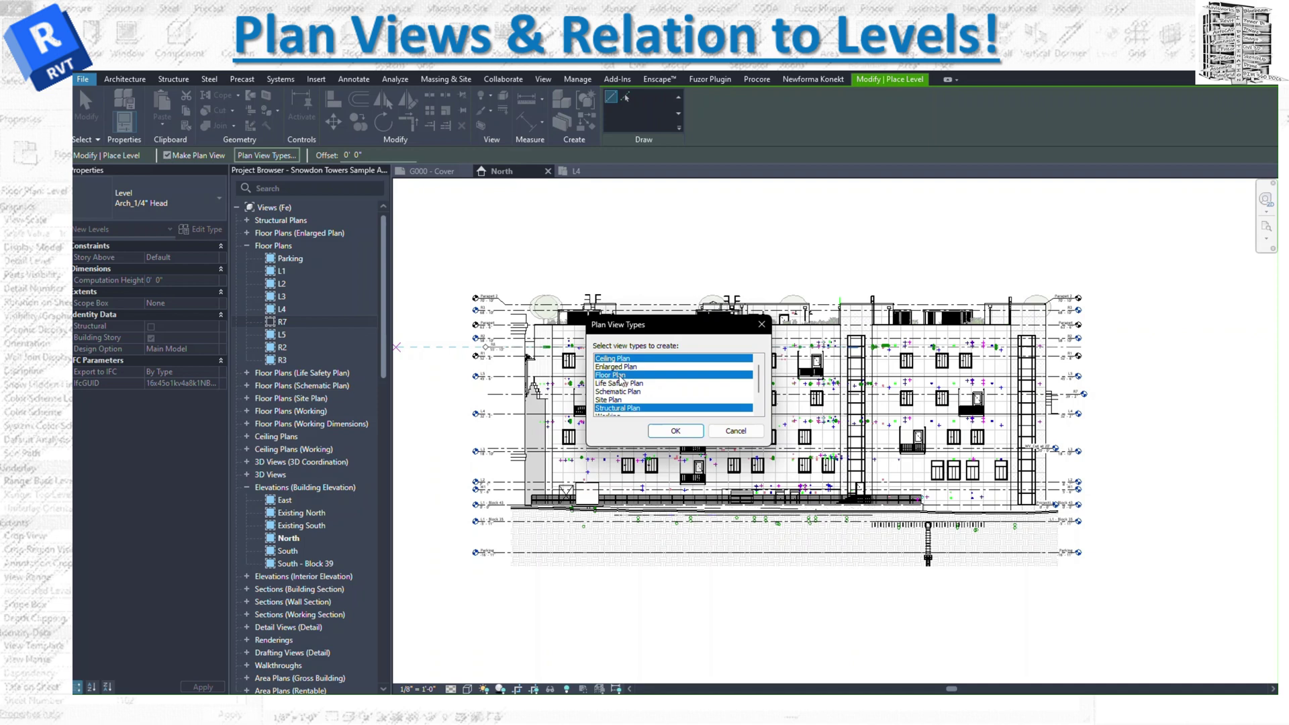
{"action": "scroll", "coordinate": [630, 403], "scroll_direction": "down", "scroll_amount": 2}
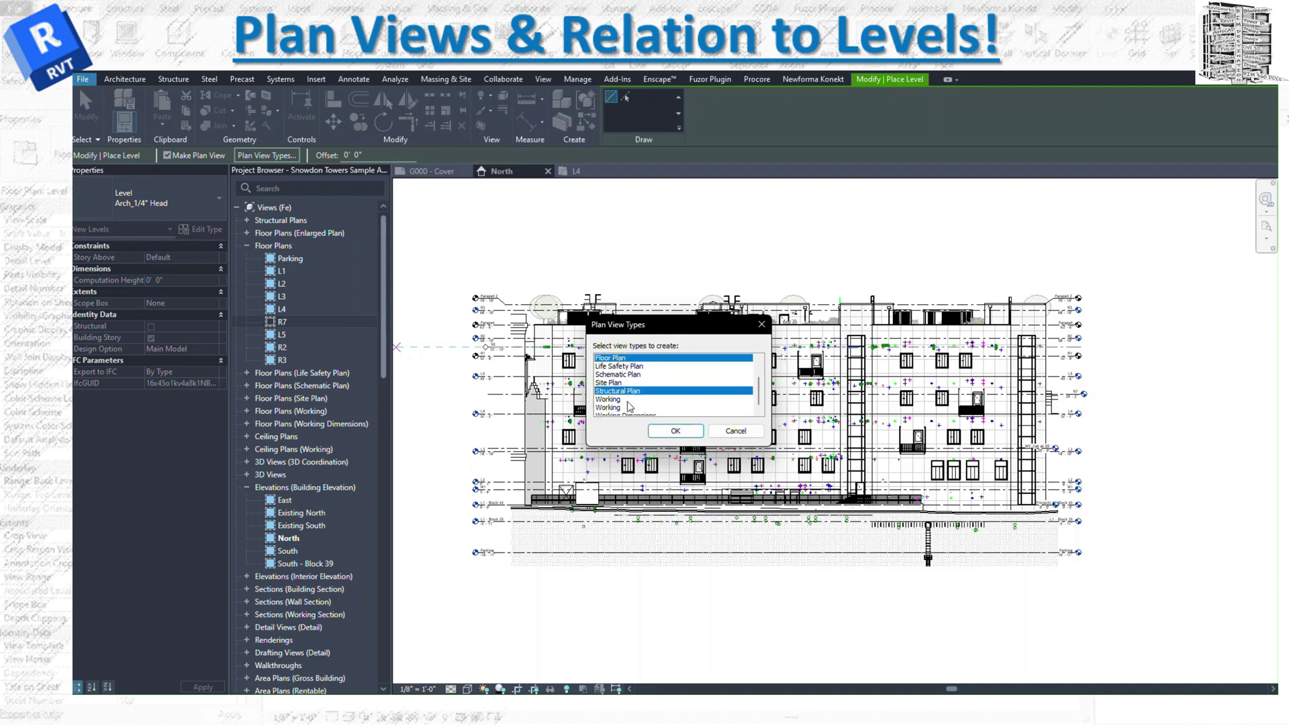
{"action": "scroll", "coordinate": [631, 403], "scroll_direction": "up", "scroll_amount": 2}
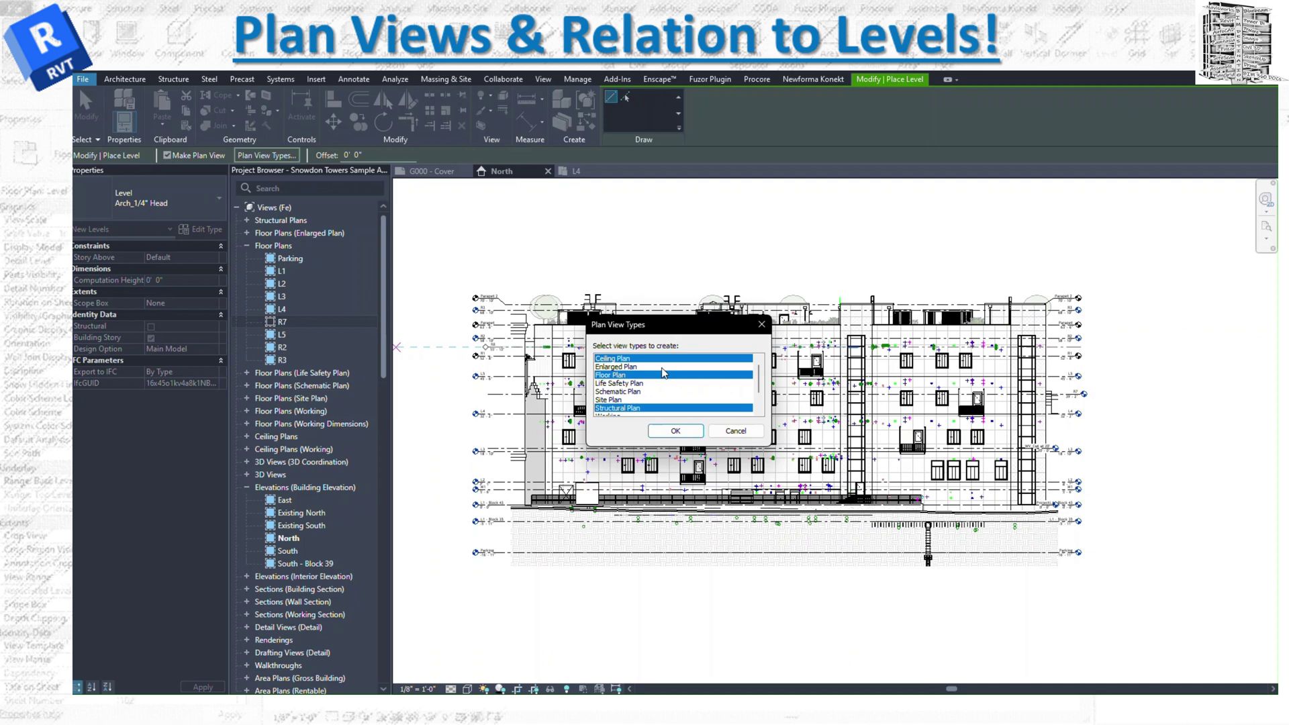
{"action": "left_click", "coordinate": [736, 431]}
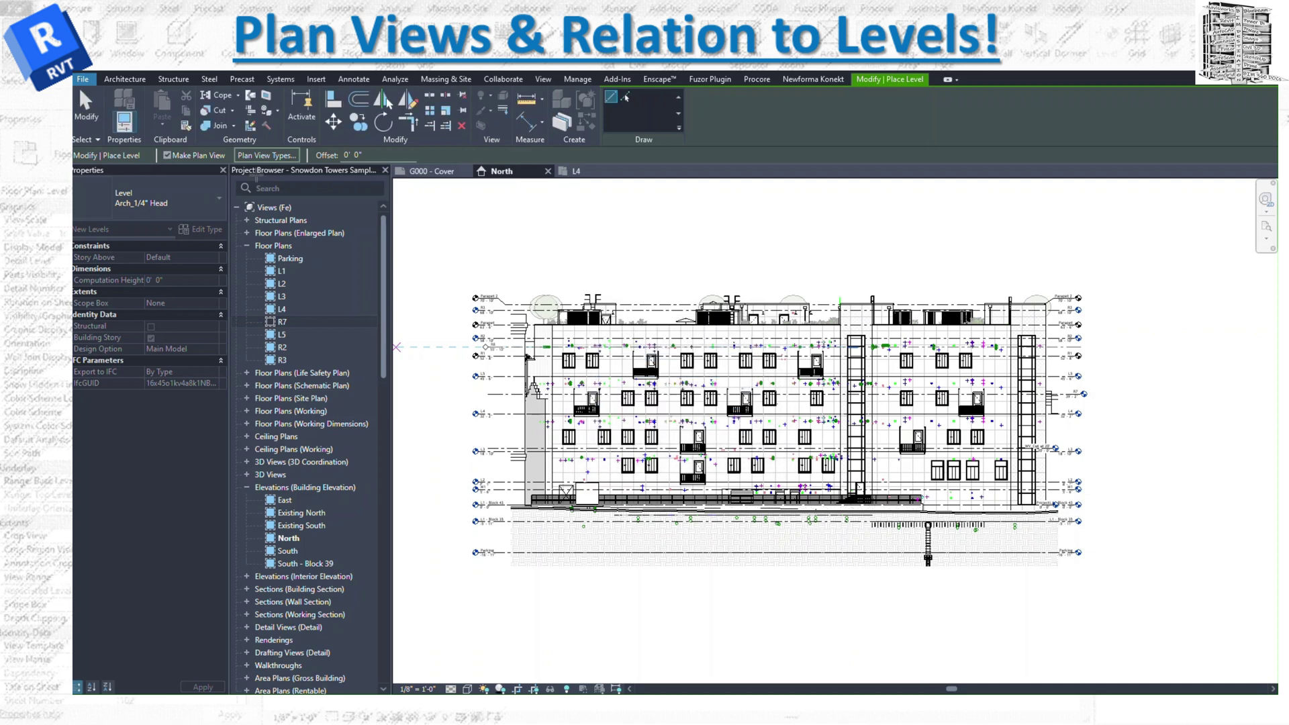
Step: Turn off Make Plan View and place the new level between R1 and R2 at about 55' 10", inspecting its level head
{"action": "left_click", "coordinate": [168, 155]}
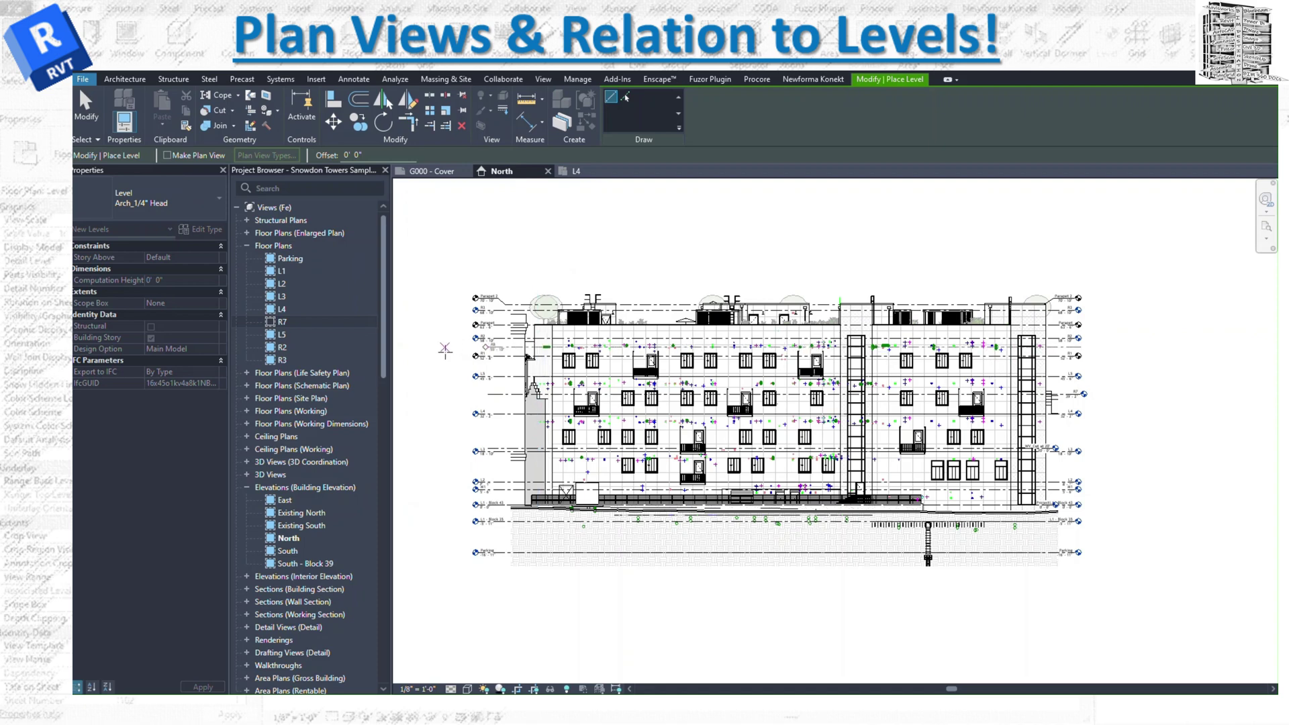
{"action": "left_click", "coordinate": [437, 347]}
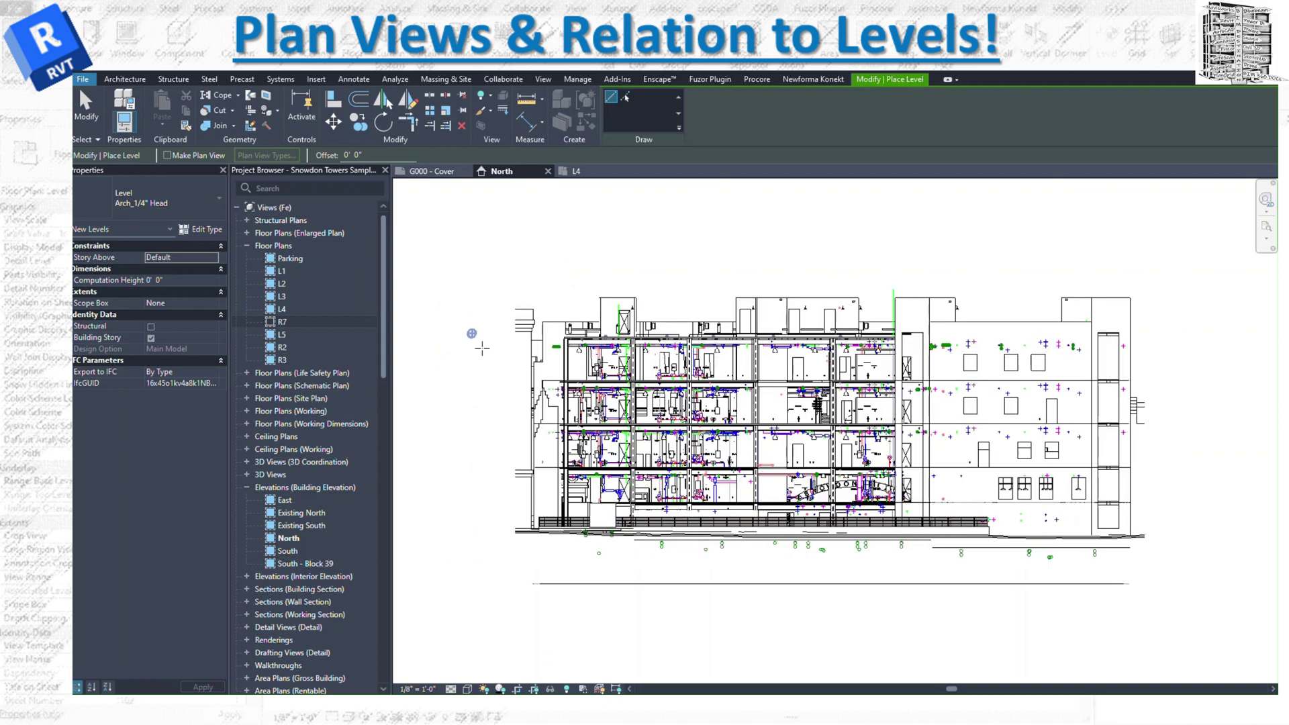
{"action": "scroll", "coordinate": [484, 346], "scroll_direction": "up", "scroll_amount": 3}
{"action": "scroll", "coordinate": [488, 346], "scroll_direction": "up", "scroll_amount": 3}
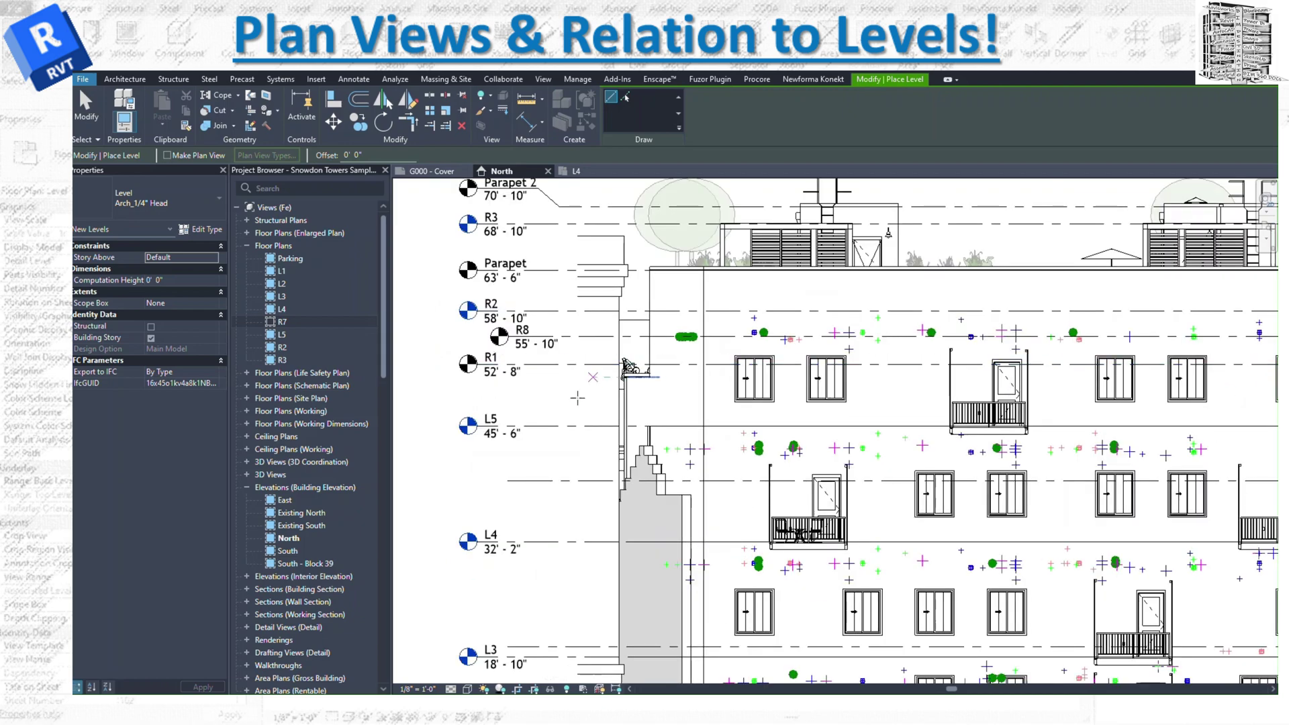
{"action": "left_click", "coordinate": [507, 335]}
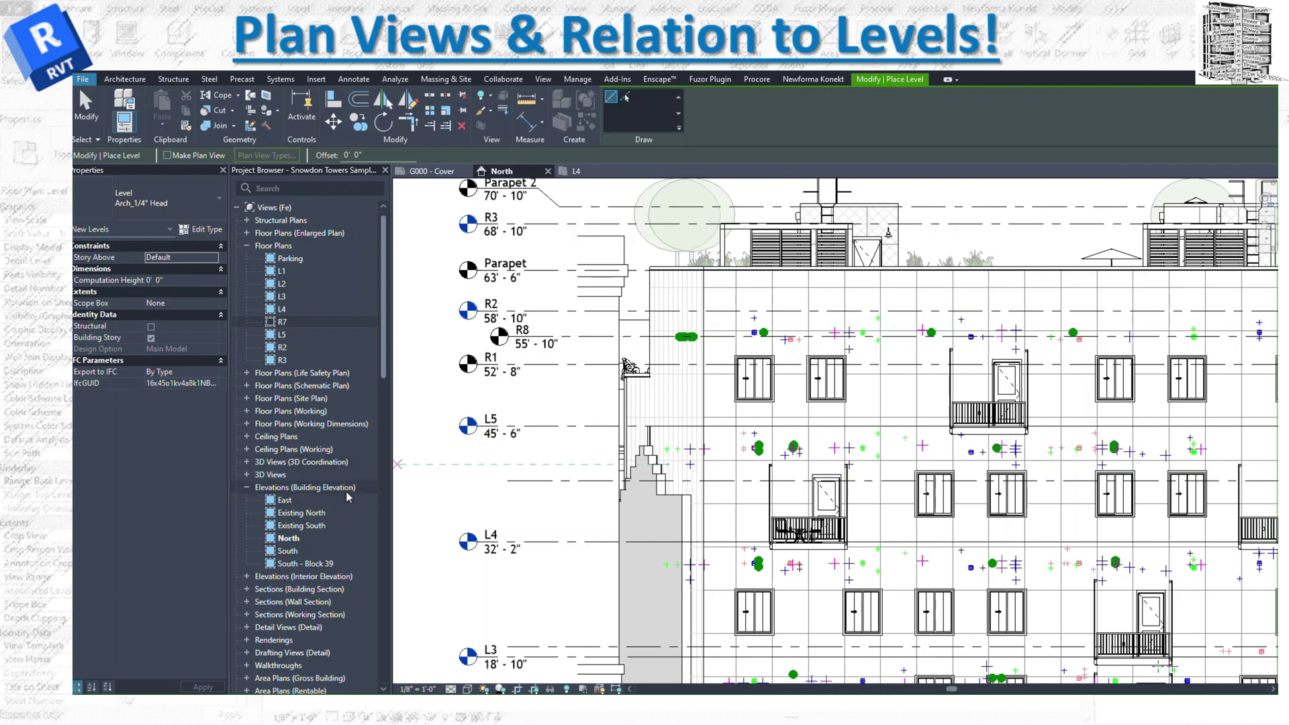
Step: Expand the Ceiling Plans, review the plan view types offered for new levels, and leave the Level command without drawing
{"action": "double_click", "coordinate": [276, 436]}
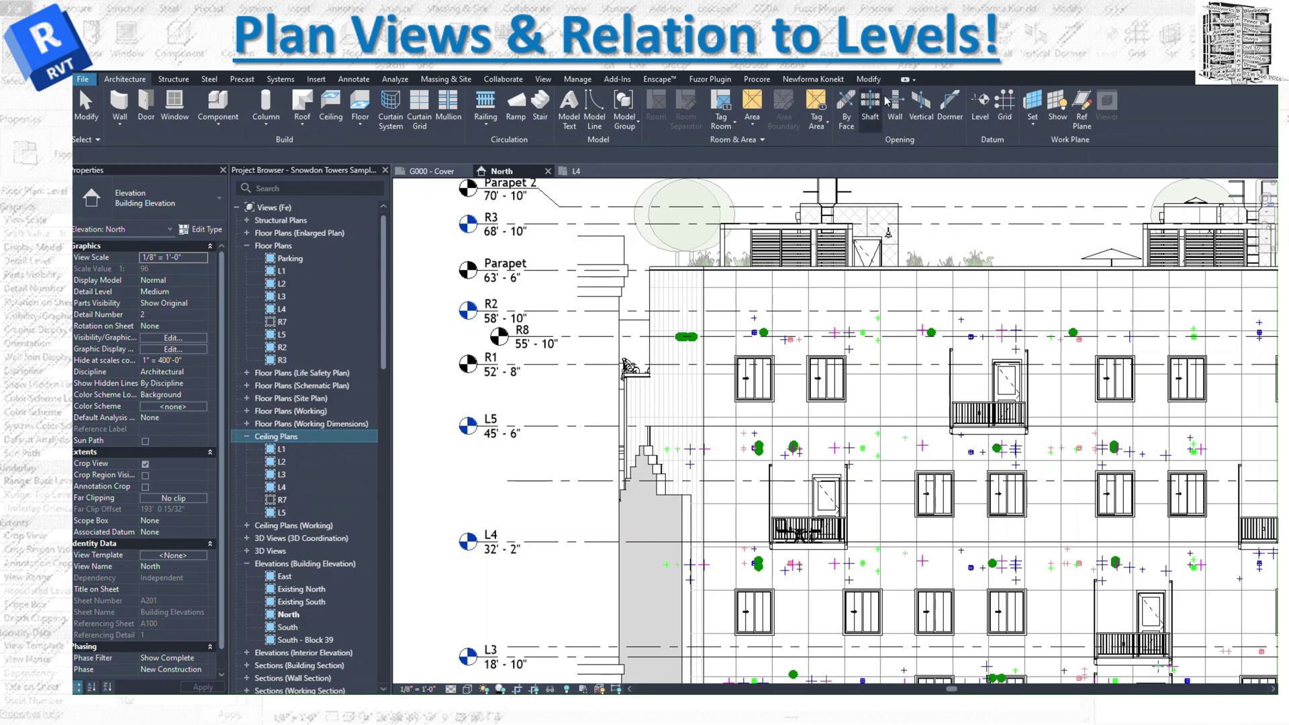
{"action": "left_click", "coordinate": [980, 104]}
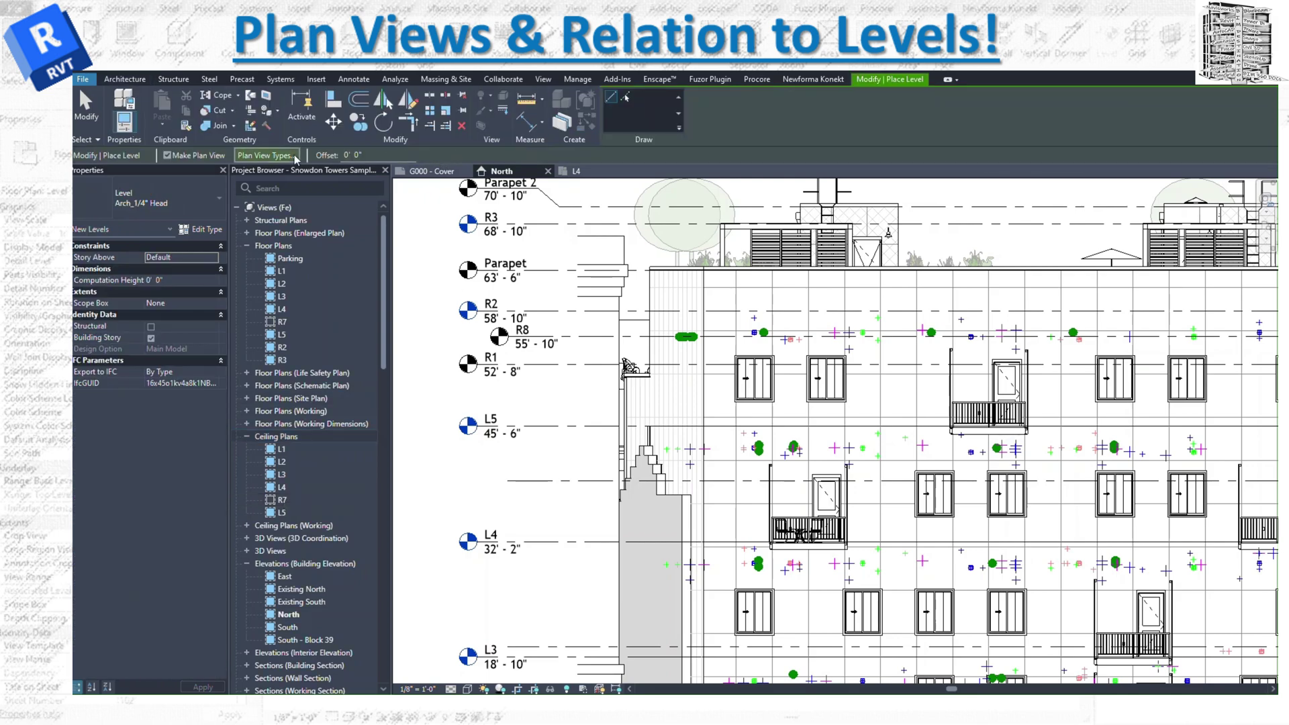
{"action": "left_click", "coordinate": [266, 155]}
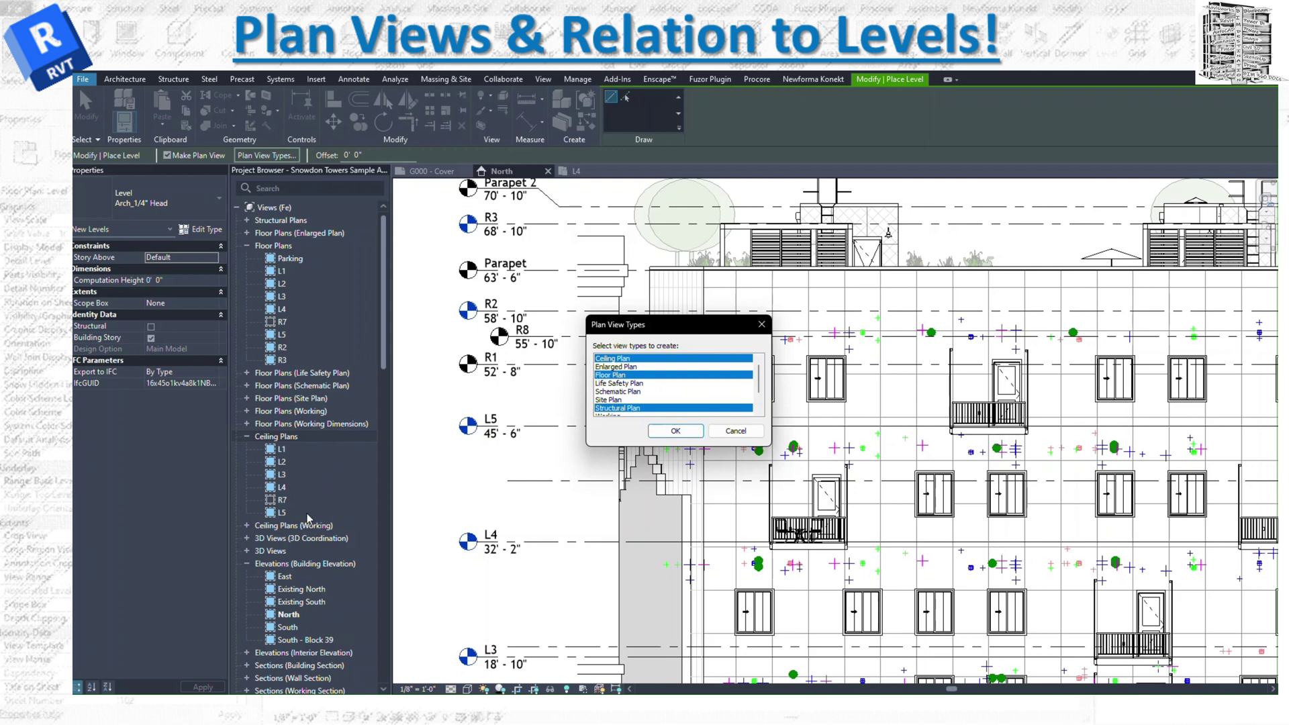
{"action": "left_click", "coordinate": [730, 432]}
{"action": "key", "text": "Escape"}
{"action": "key", "text": "Escape"}
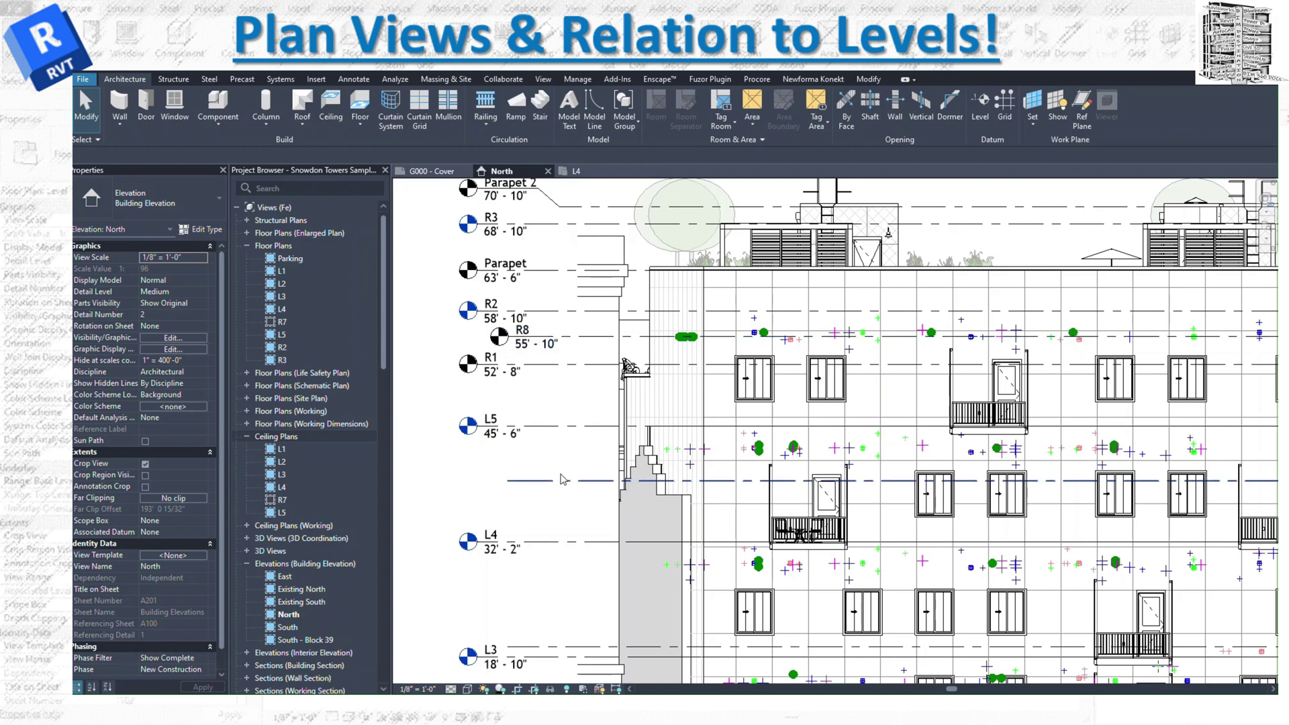
Step: Start a new floor plan view for level R8 and set its type to Floor Plan
{"action": "left_click", "coordinate": [544, 79]}
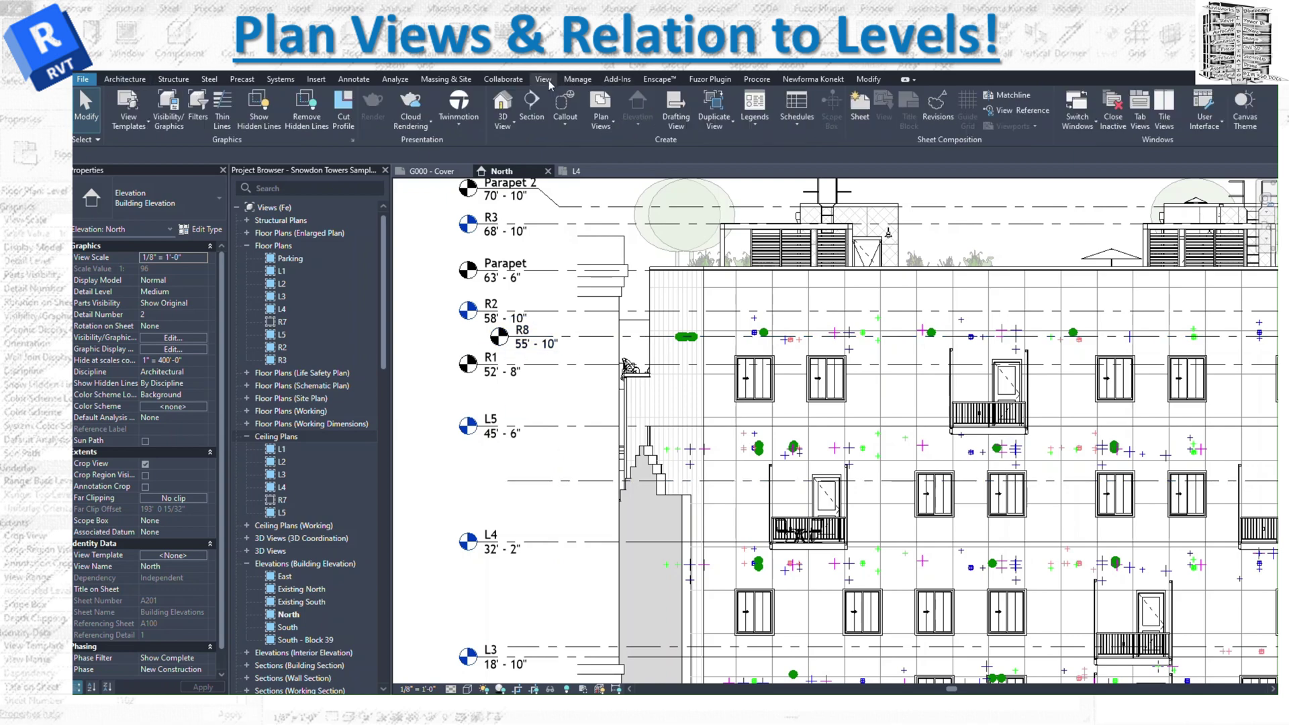
{"action": "left_click", "coordinate": [600, 127]}
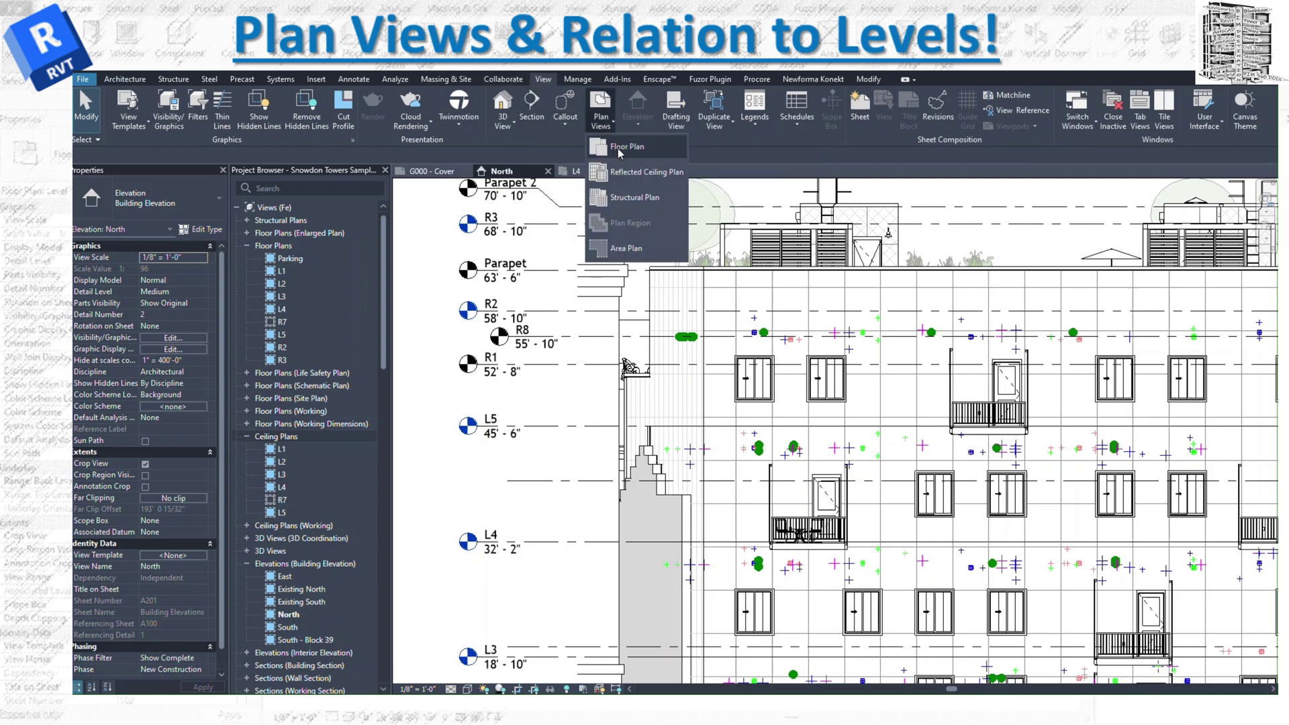
{"action": "left_click", "coordinate": [618, 149]}
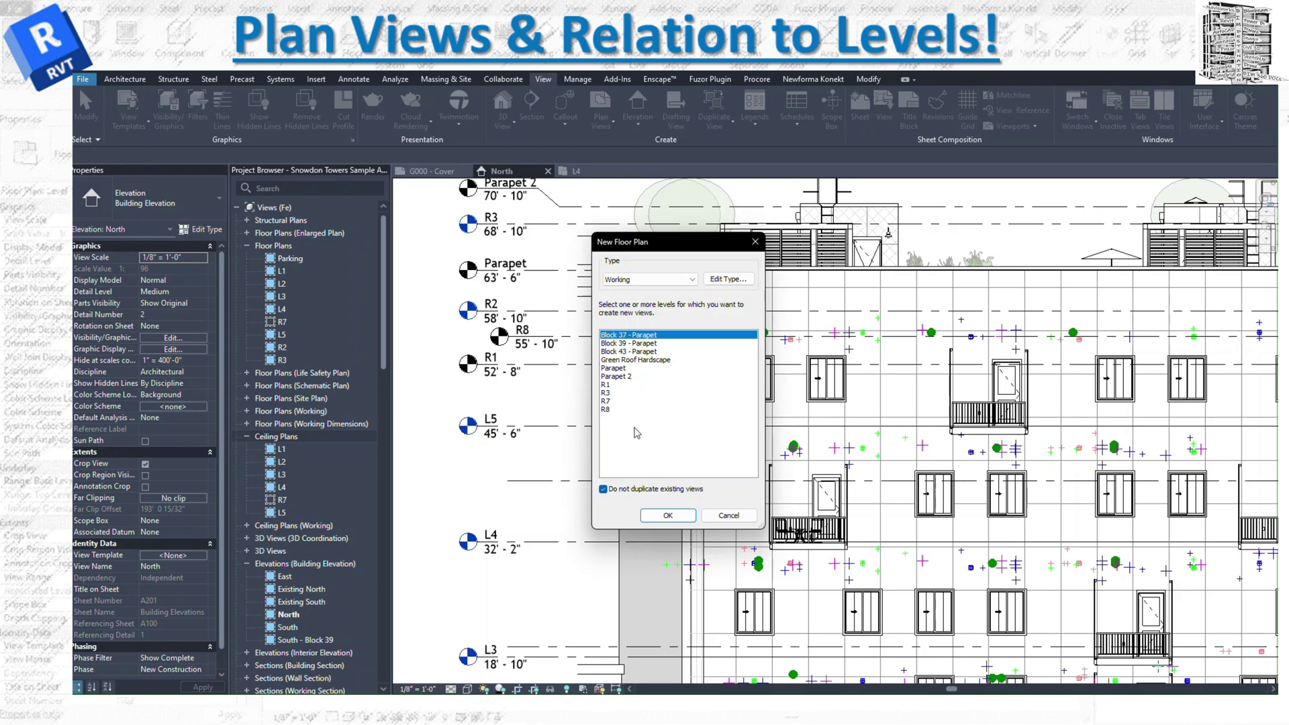
{"action": "left_click", "coordinate": [606, 410]}
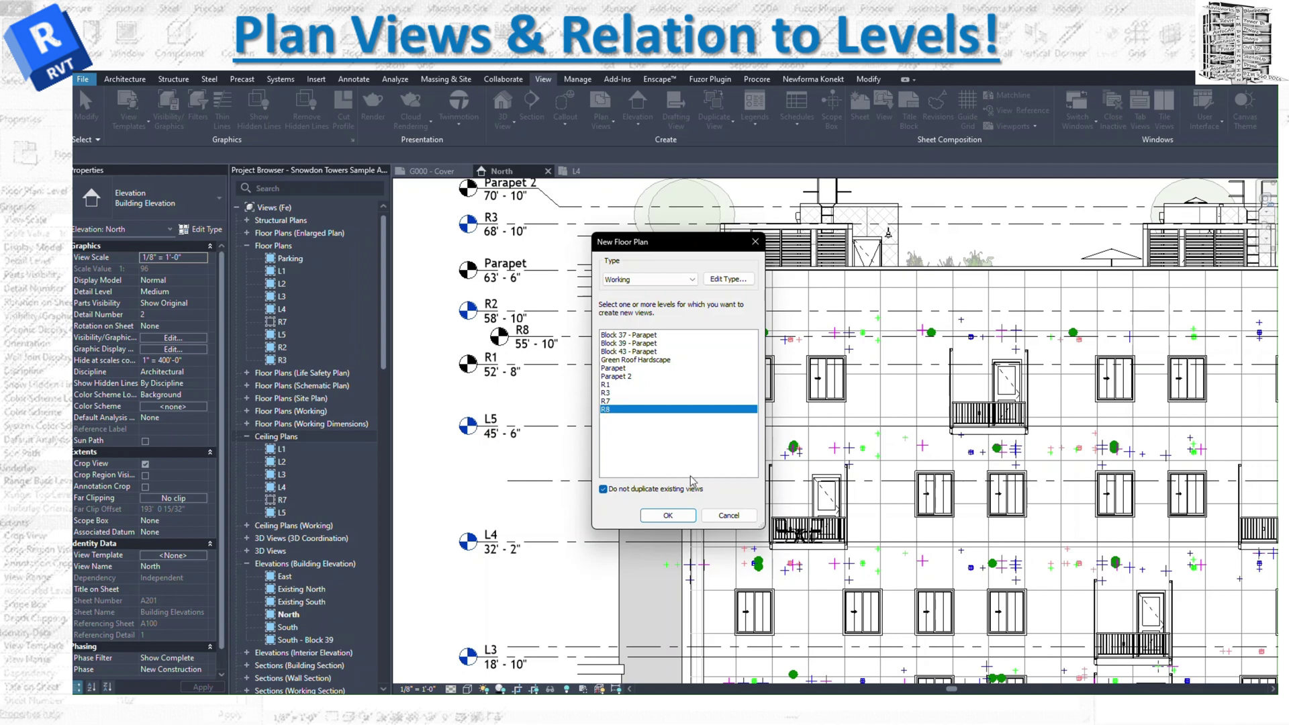
{"action": "left_click", "coordinate": [693, 280]}
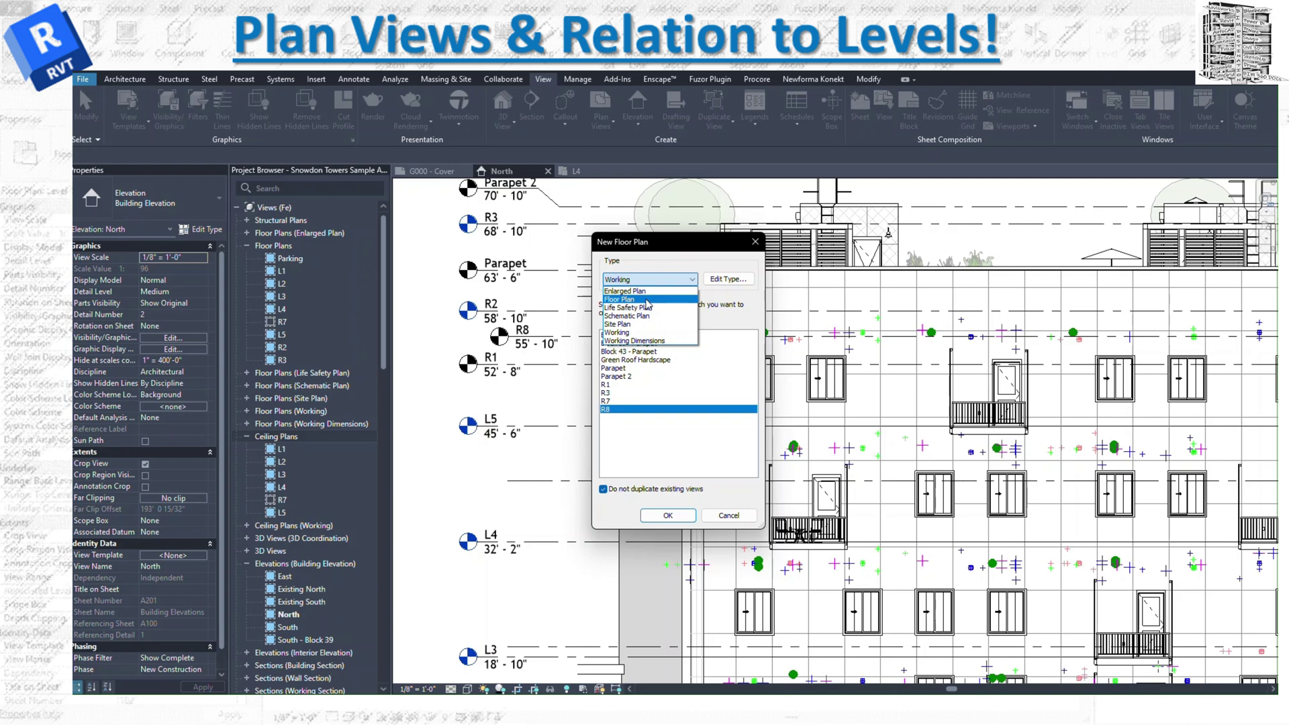
{"action": "left_click", "coordinate": [647, 301]}
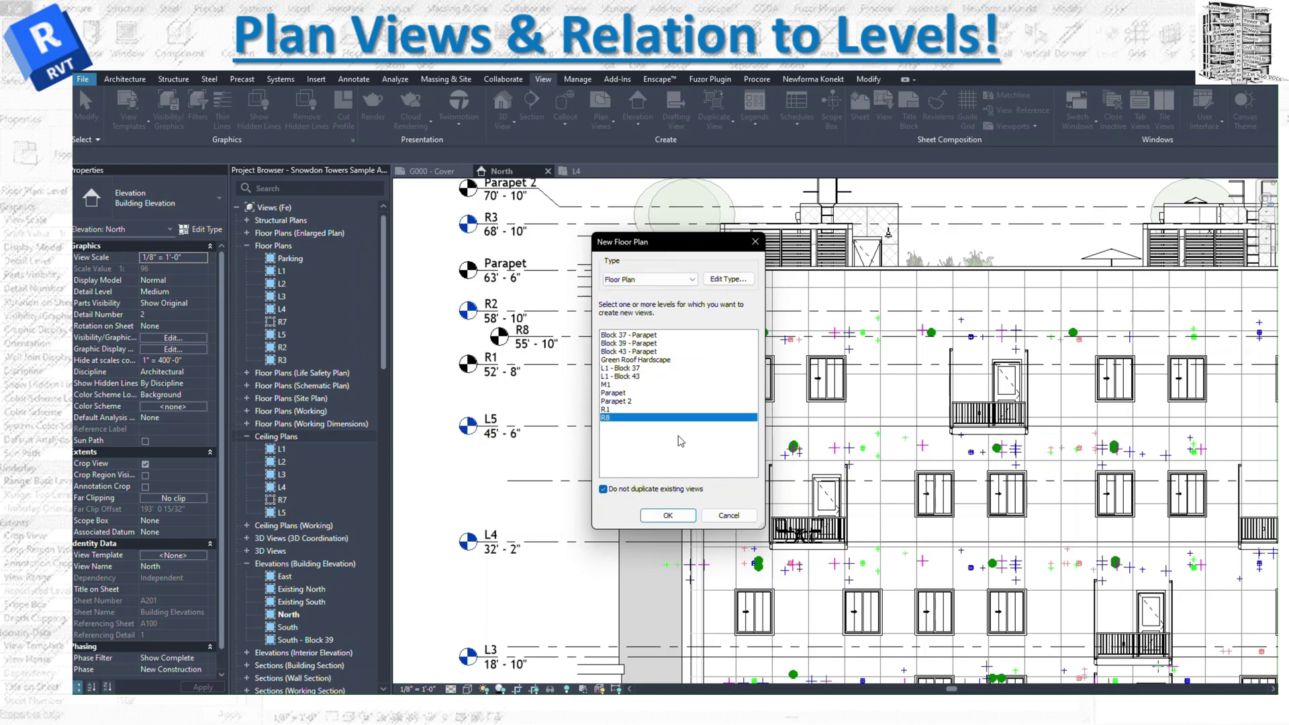
Step: Examine the Floor Plan type's properties and the view templates available for new views without changing anything
{"action": "left_click", "coordinate": [729, 281]}
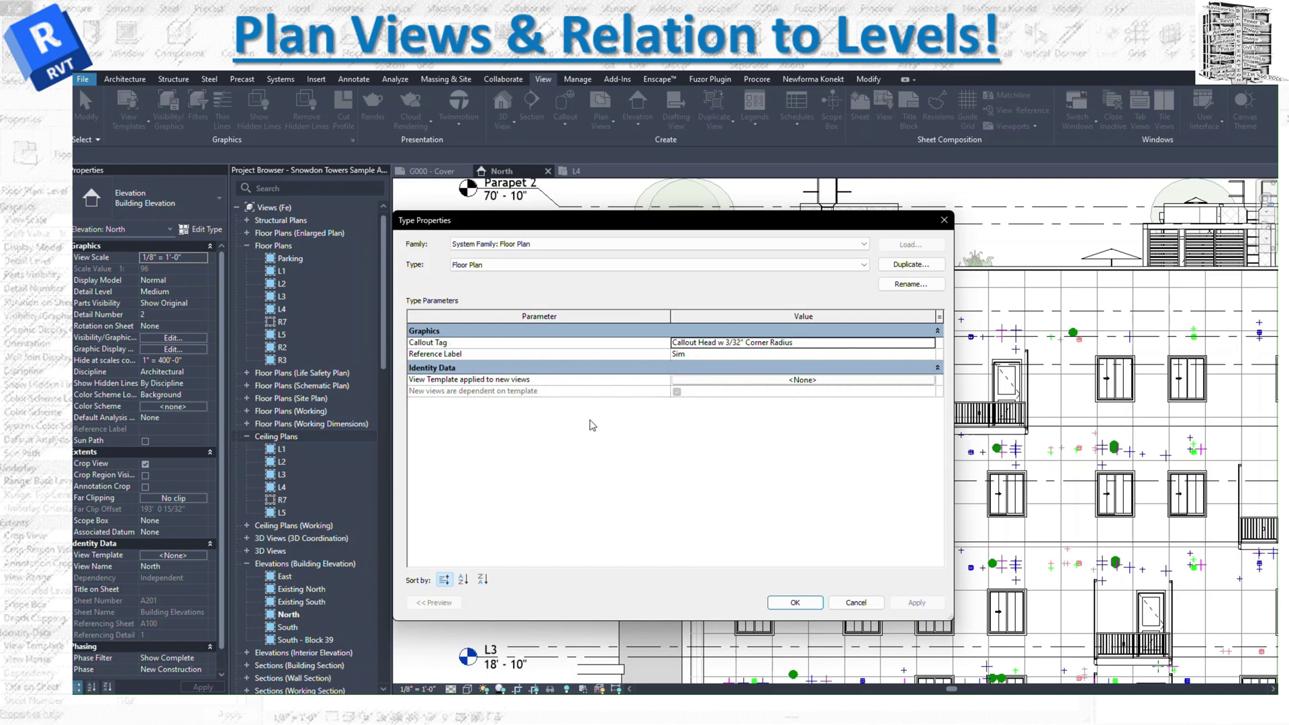
{"action": "left_click", "coordinate": [770, 386]}
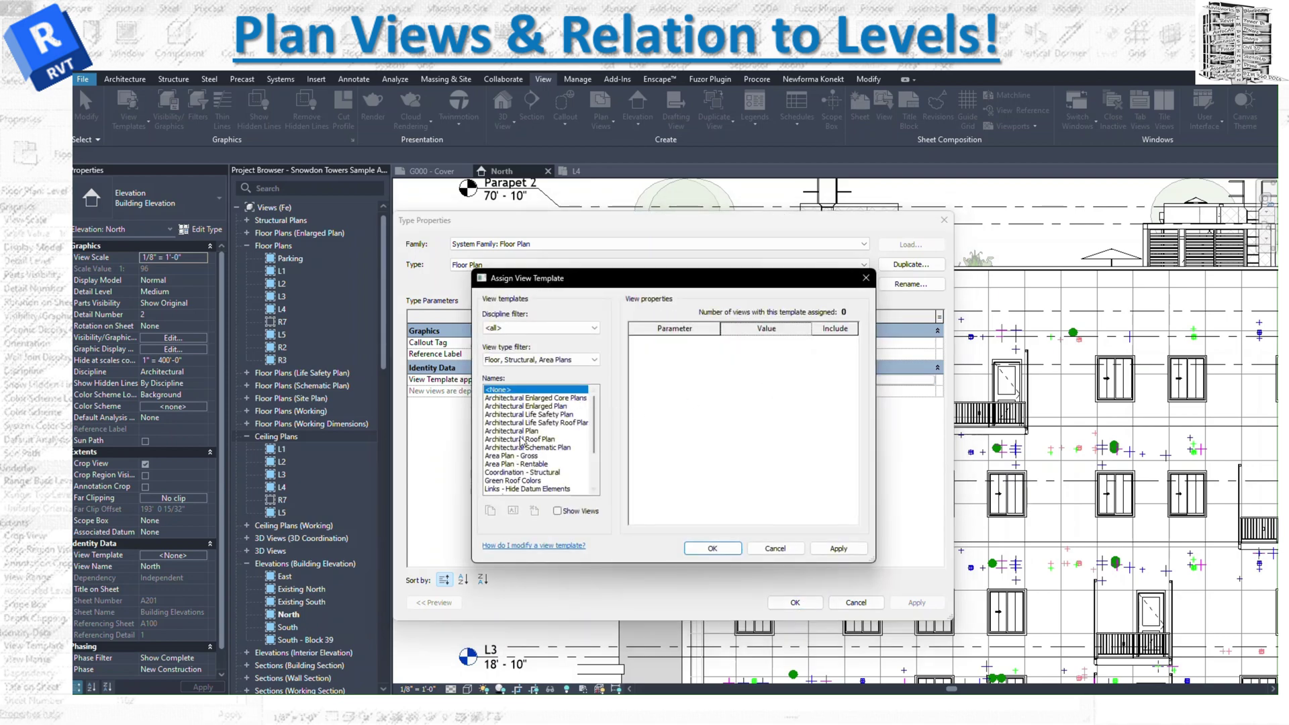
{"action": "left_click", "coordinate": [775, 549]}
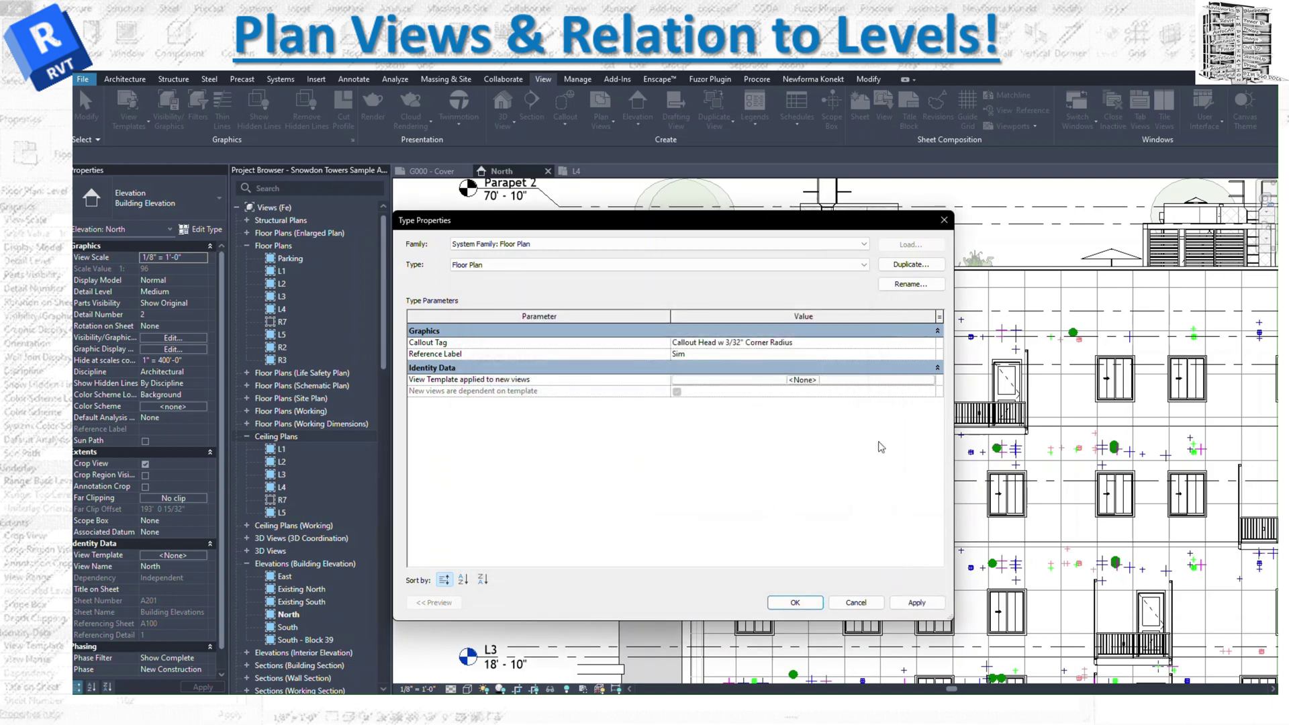
{"action": "left_click", "coordinate": [874, 603]}
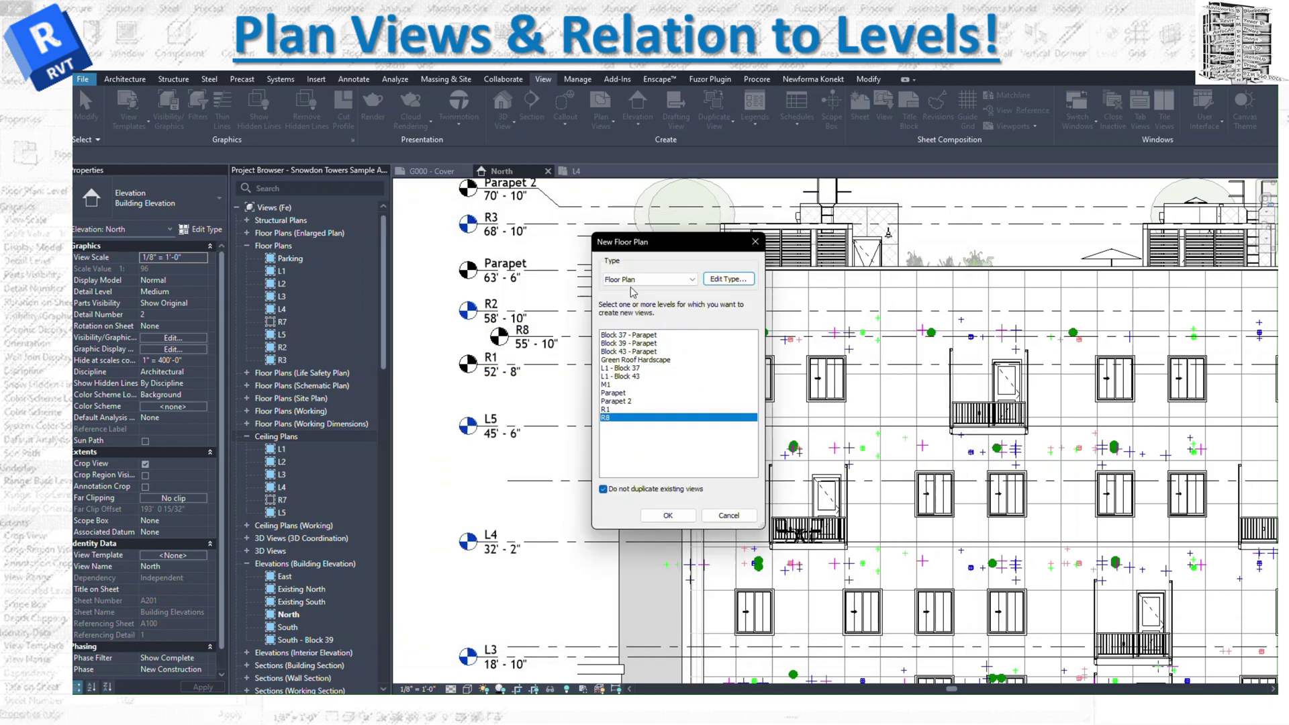
Step: Create the R8 floor plan and check which levels are still offered for new floor plans
{"action": "left_click", "coordinate": [676, 515]}
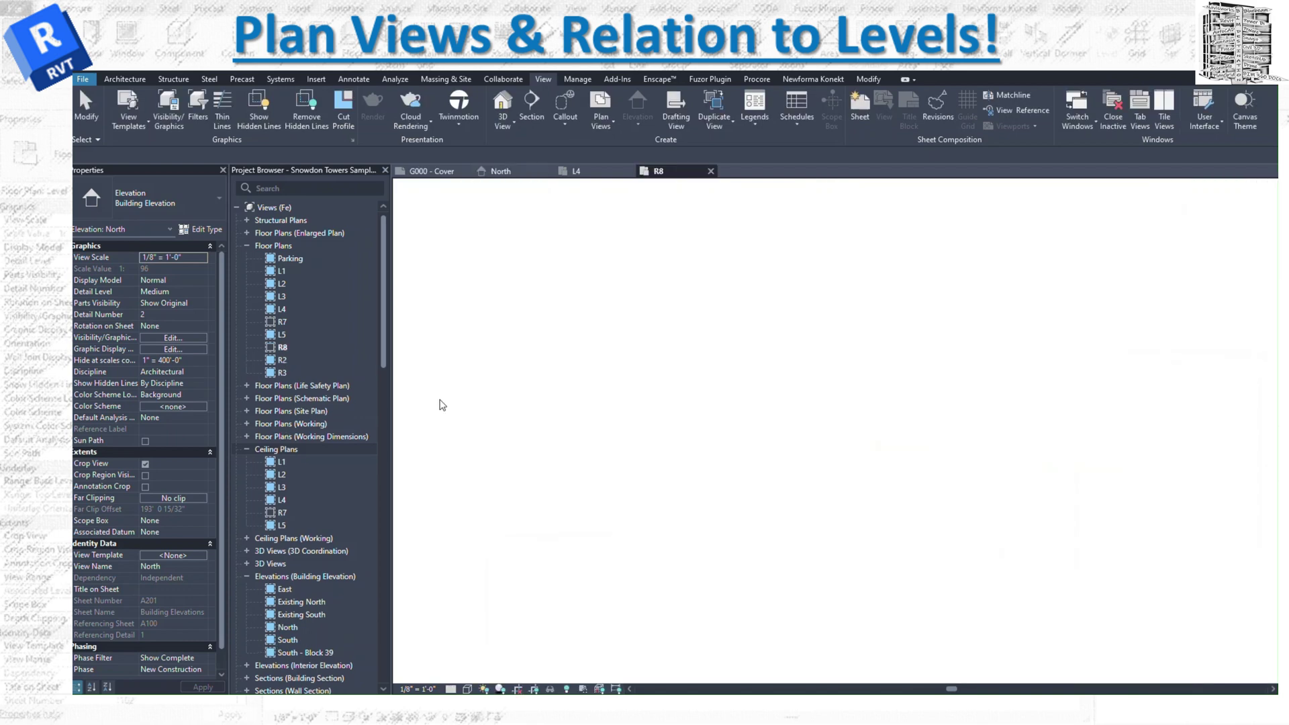
{"action": "left_click", "coordinate": [285, 348]}
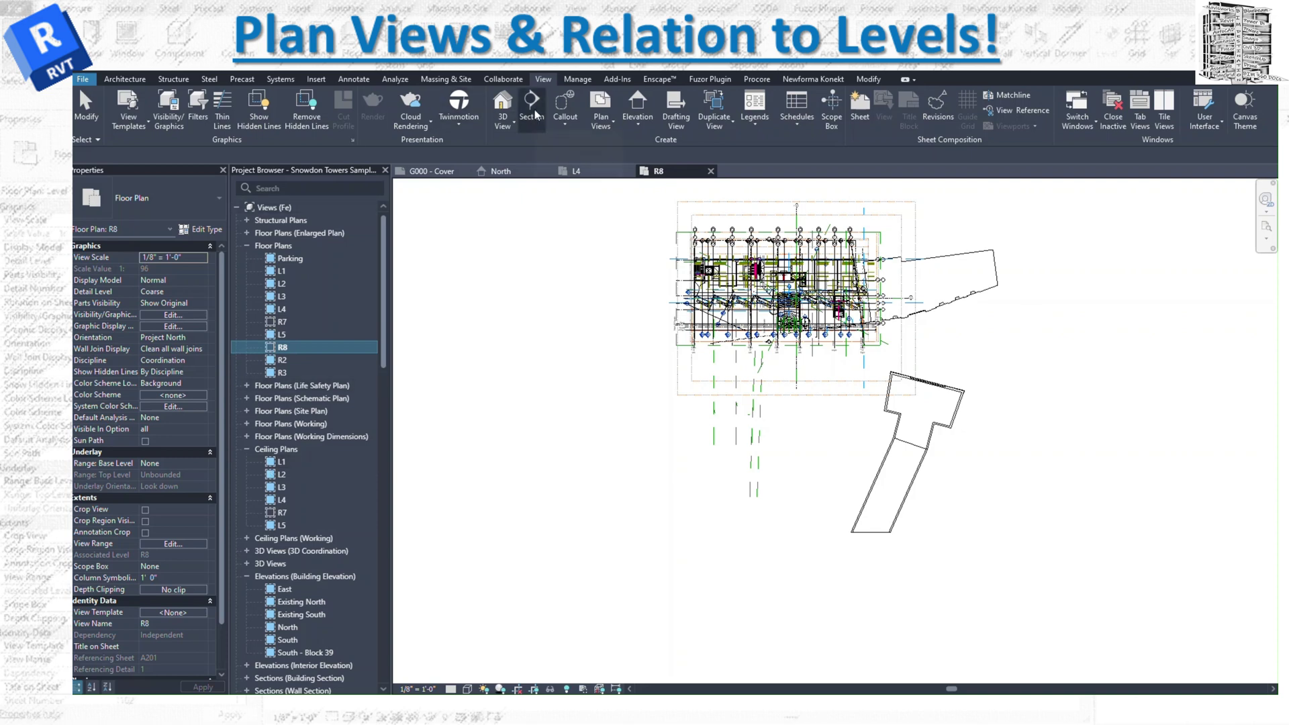
{"action": "left_click", "coordinate": [602, 115]}
{"action": "left_click", "coordinate": [622, 149]}
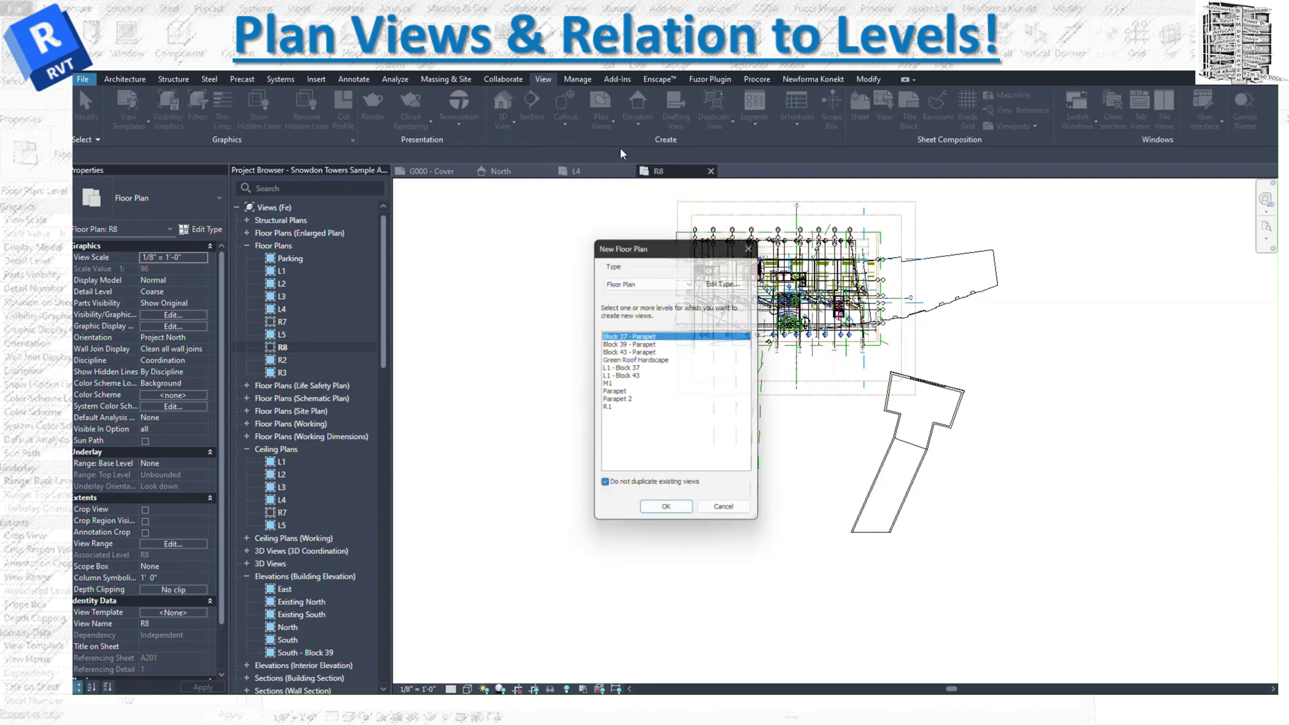
{"action": "left_click", "coordinate": [756, 242]}
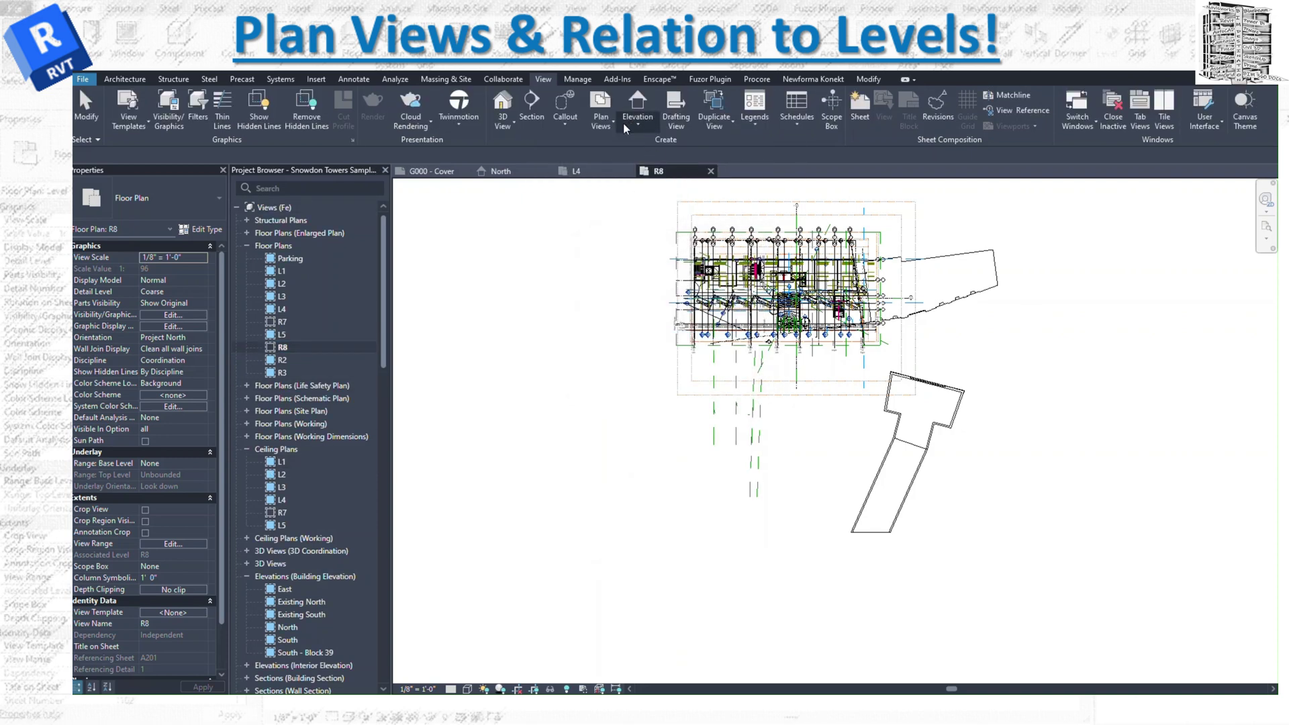
Step: Create a reflected ceiling plan of type Ceiling Plan for level R8
{"action": "left_click", "coordinate": [605, 118]}
{"action": "left_click", "coordinate": [630, 175]}
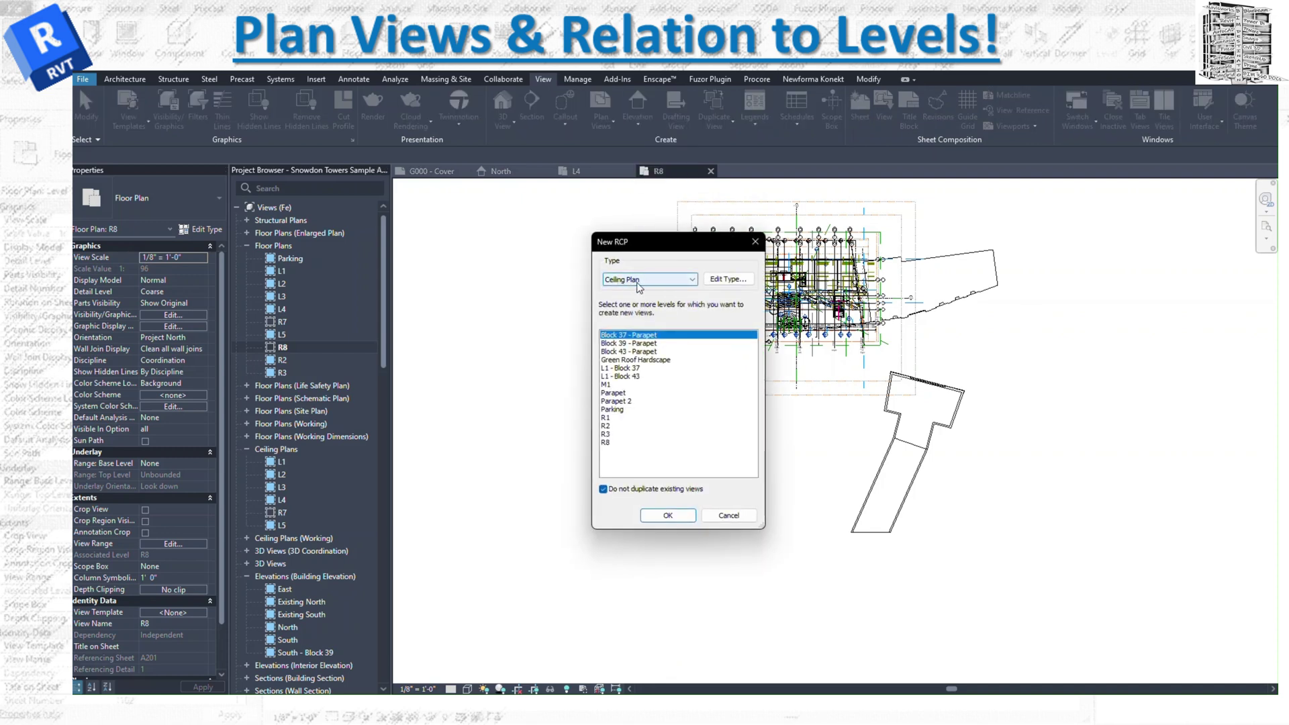
{"action": "left_click", "coordinate": [622, 443]}
{"action": "left_click", "coordinate": [669, 516]}
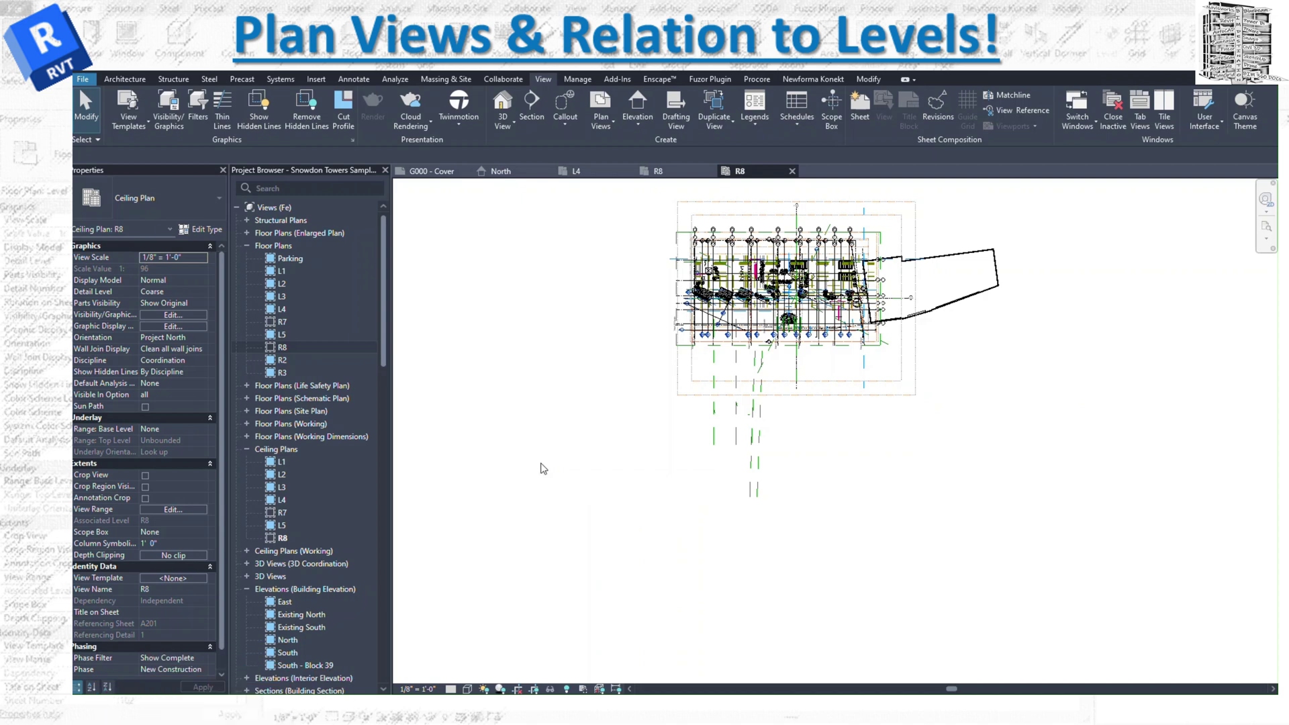
Step: Delete the R7 floor plan and return to the North elevation by way of the open plan views
{"action": "right_click", "coordinate": [285, 326]}
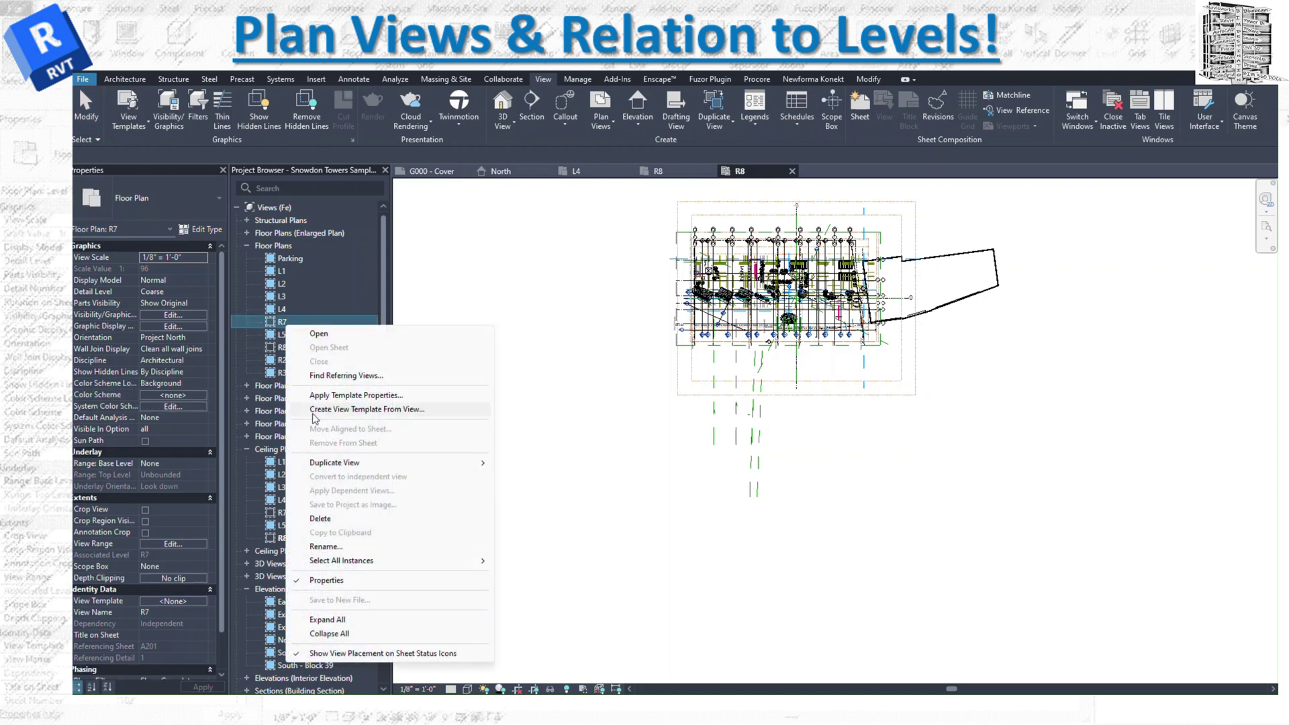
{"action": "left_click", "coordinate": [321, 518]}
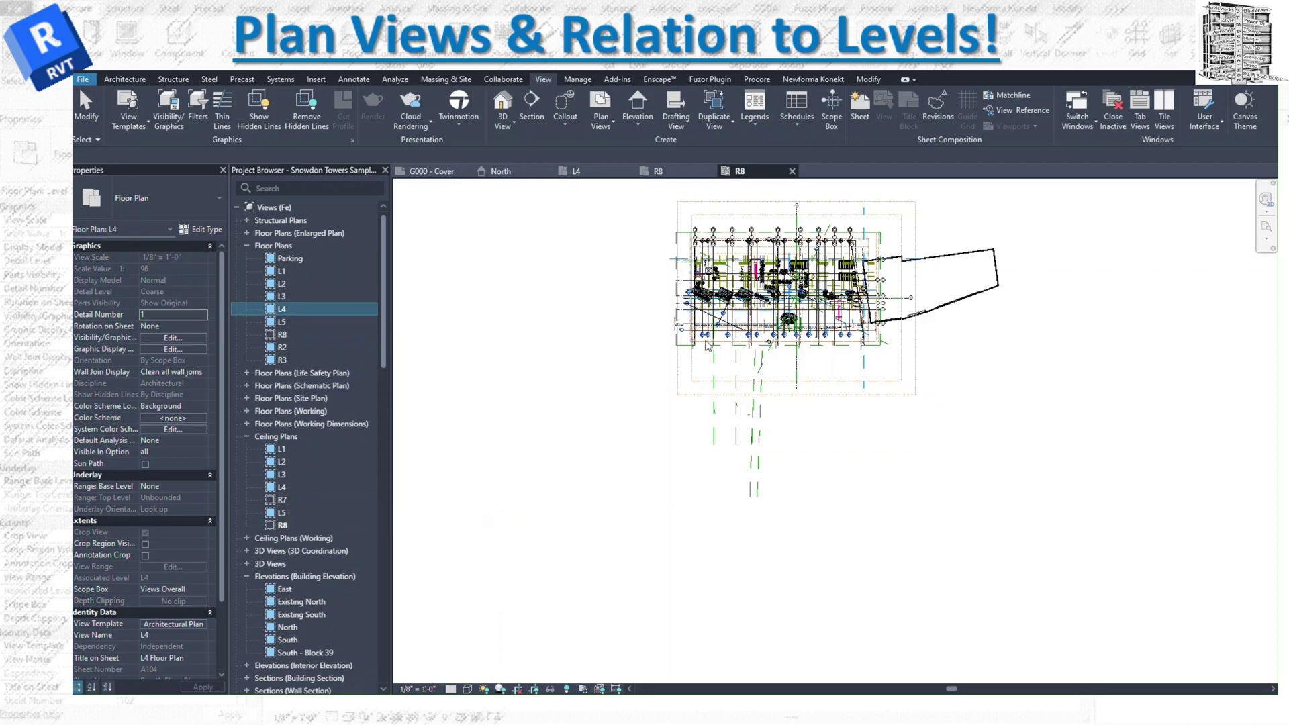
{"action": "scroll", "coordinate": [772, 262], "scroll_direction": "up", "scroll_amount": 5}
{"action": "left_click", "coordinate": [689, 166]}
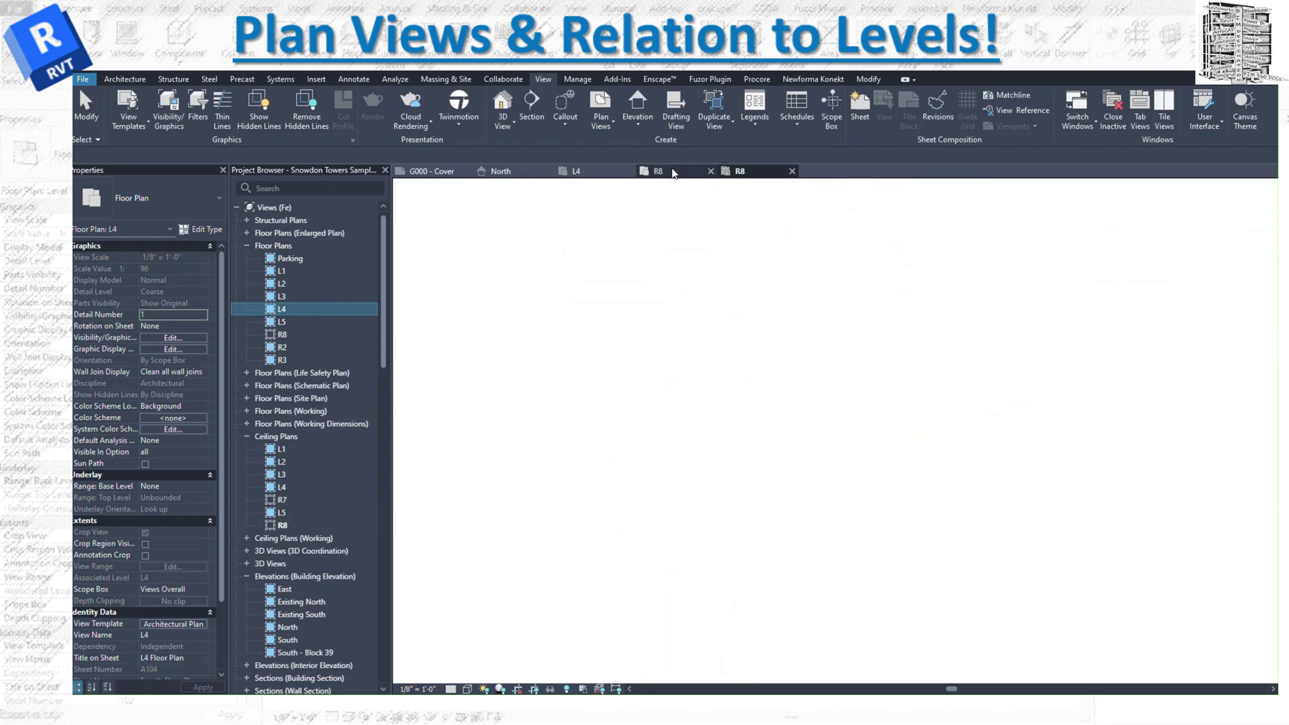
{"action": "left_click", "coordinate": [607, 176]}
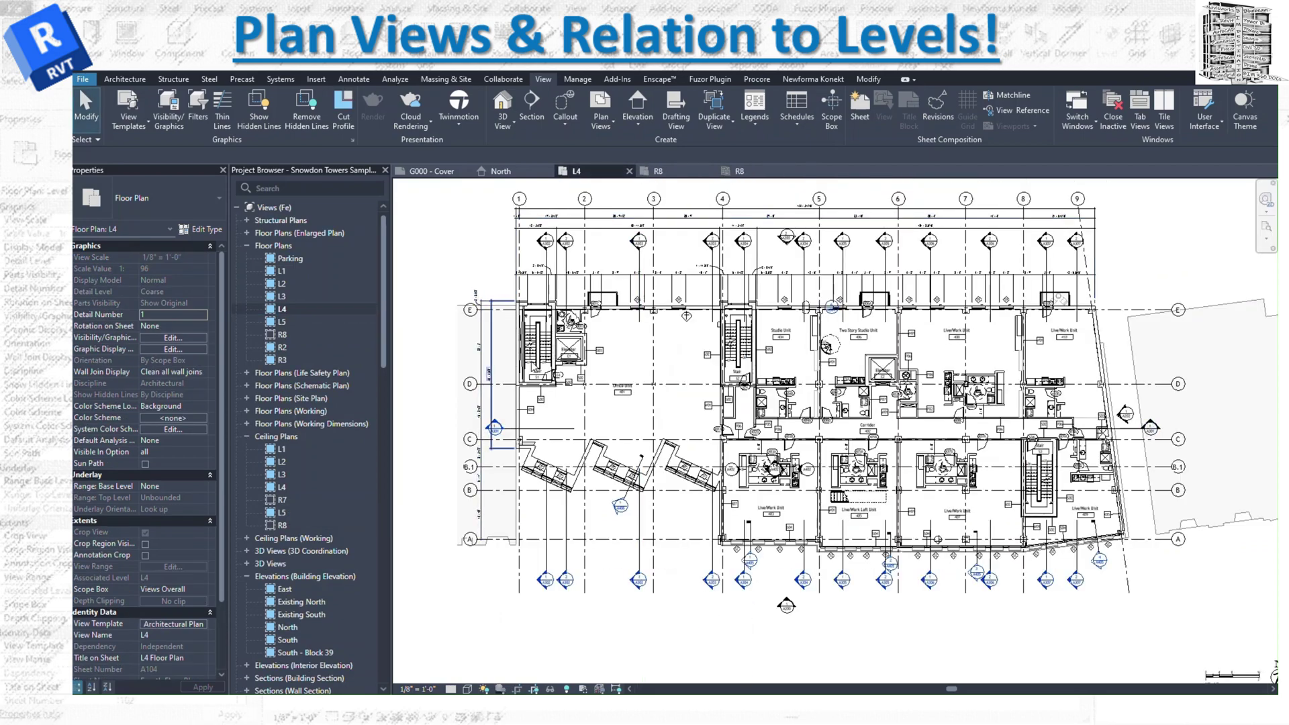
{"action": "left_click", "coordinate": [669, 178]}
{"action": "left_click", "coordinate": [501, 171]}
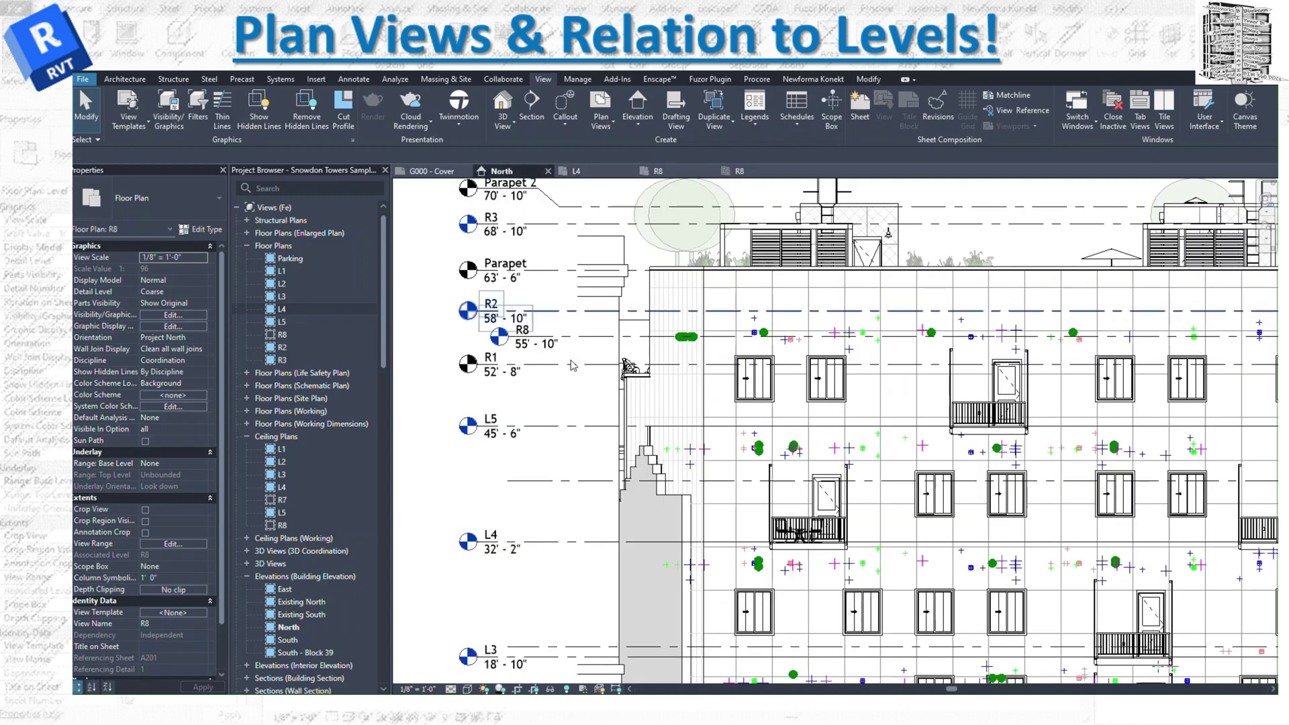
Step: Examine the R8 level head and its link to the floor plan in the North elevation
{"action": "scroll", "coordinate": [498, 339], "scroll_direction": "down", "scroll_amount": 1}
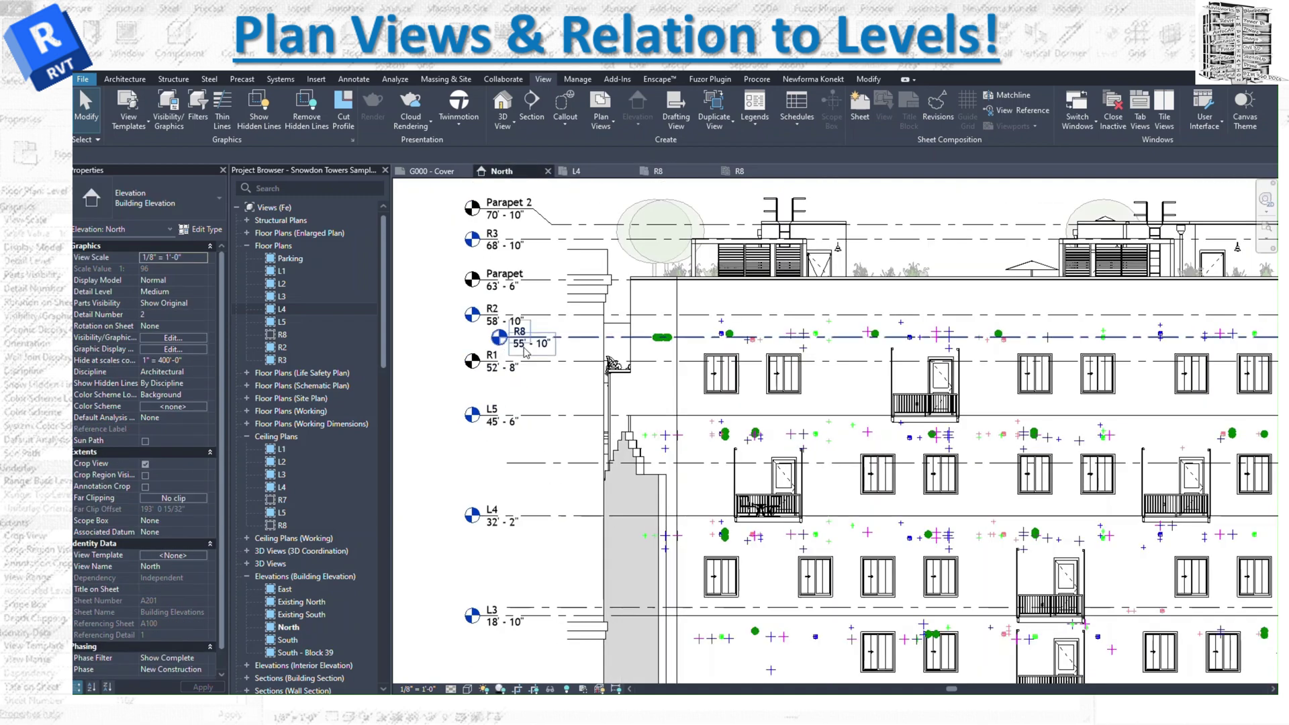
{"action": "scroll", "coordinate": [468, 411], "scroll_direction": "down", "scroll_amount": 1}
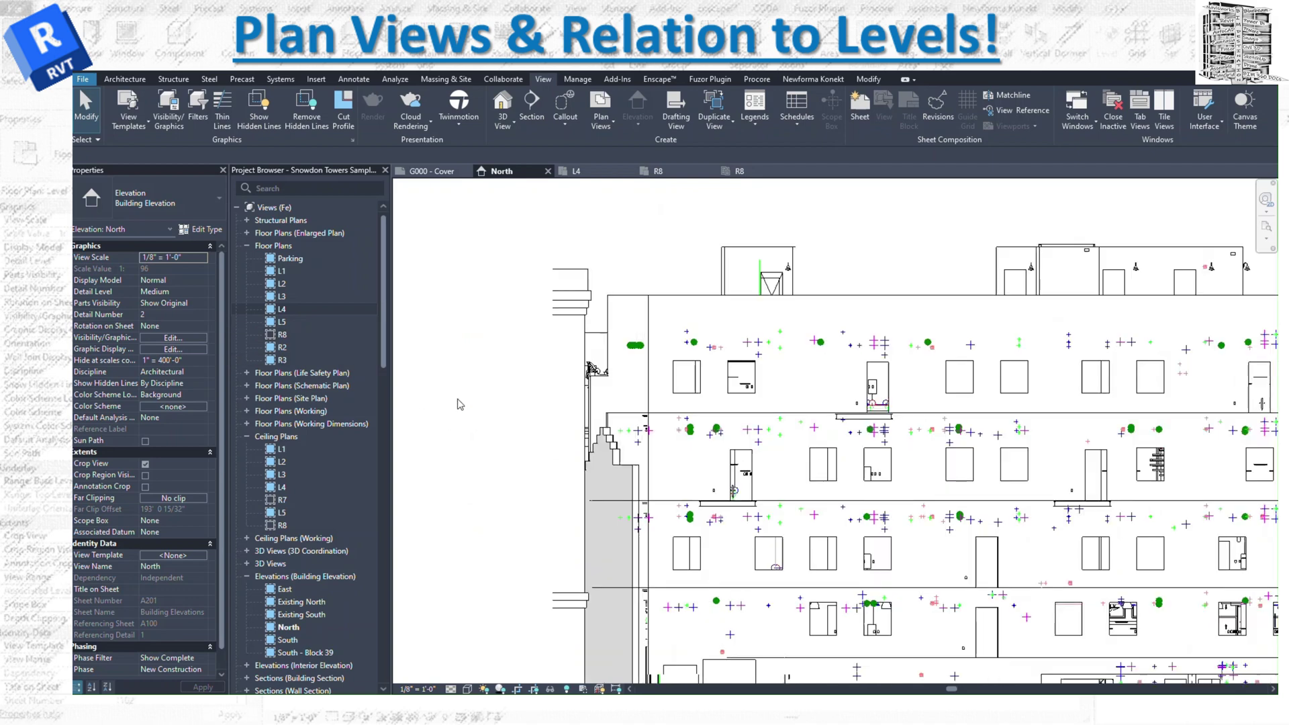
{"action": "scroll", "coordinate": [522, 448], "scroll_direction": "up", "scroll_amount": 5}
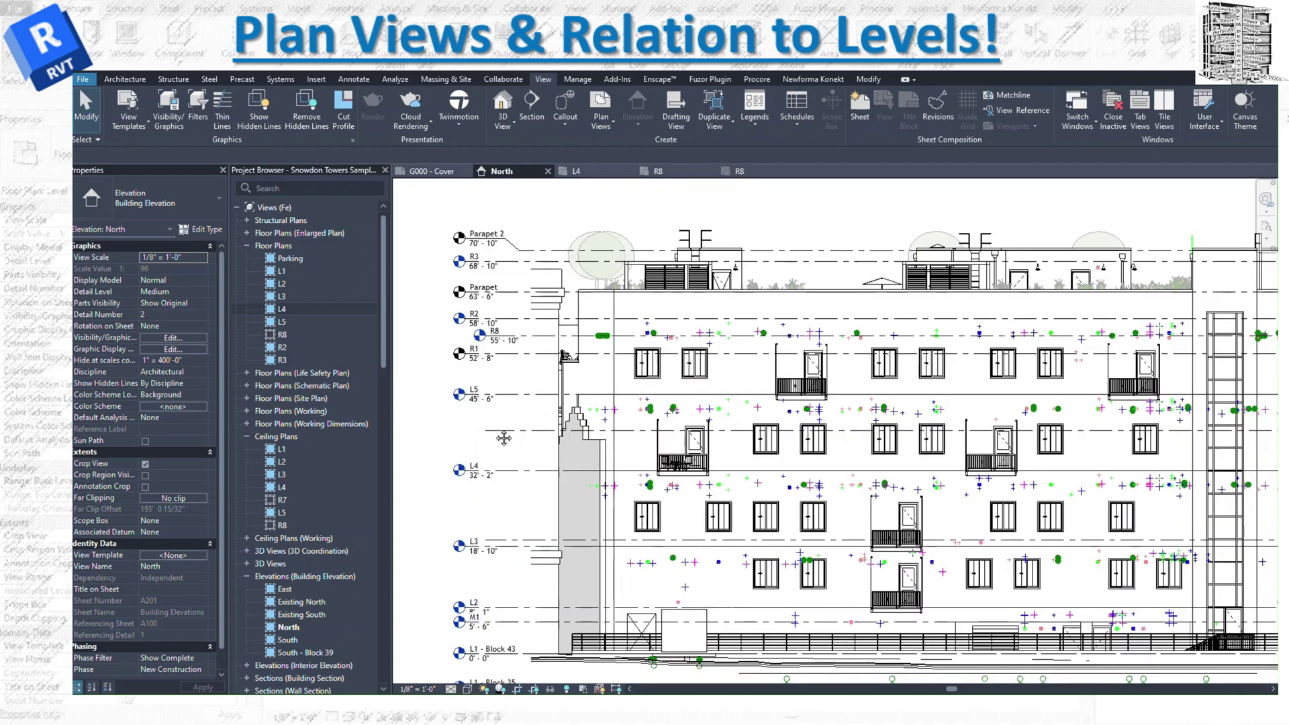
{"action": "scroll", "coordinate": [937, 443], "scroll_direction": "up", "scroll_amount": 3}
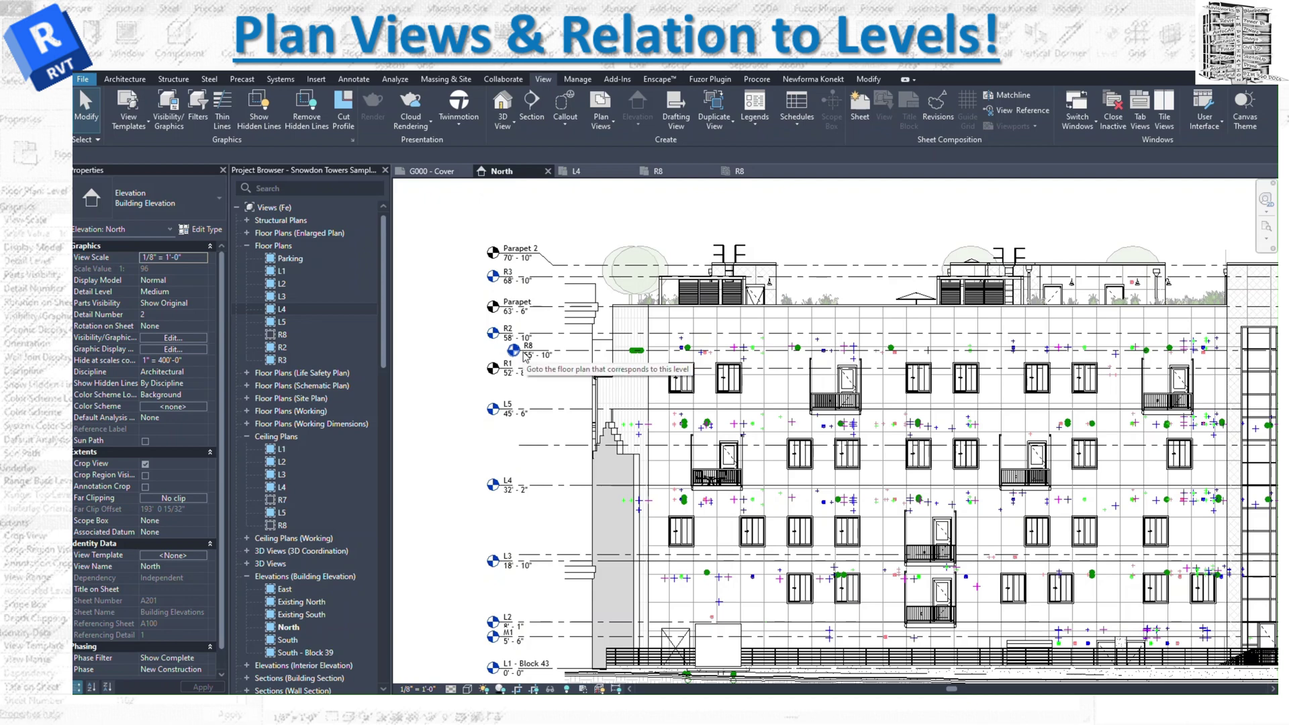
Step: Delete both the R8 floor plan and the R8 ceiling plan
{"action": "right_click", "coordinate": [281, 335]}
{"action": "left_click", "coordinate": [390, 530]}
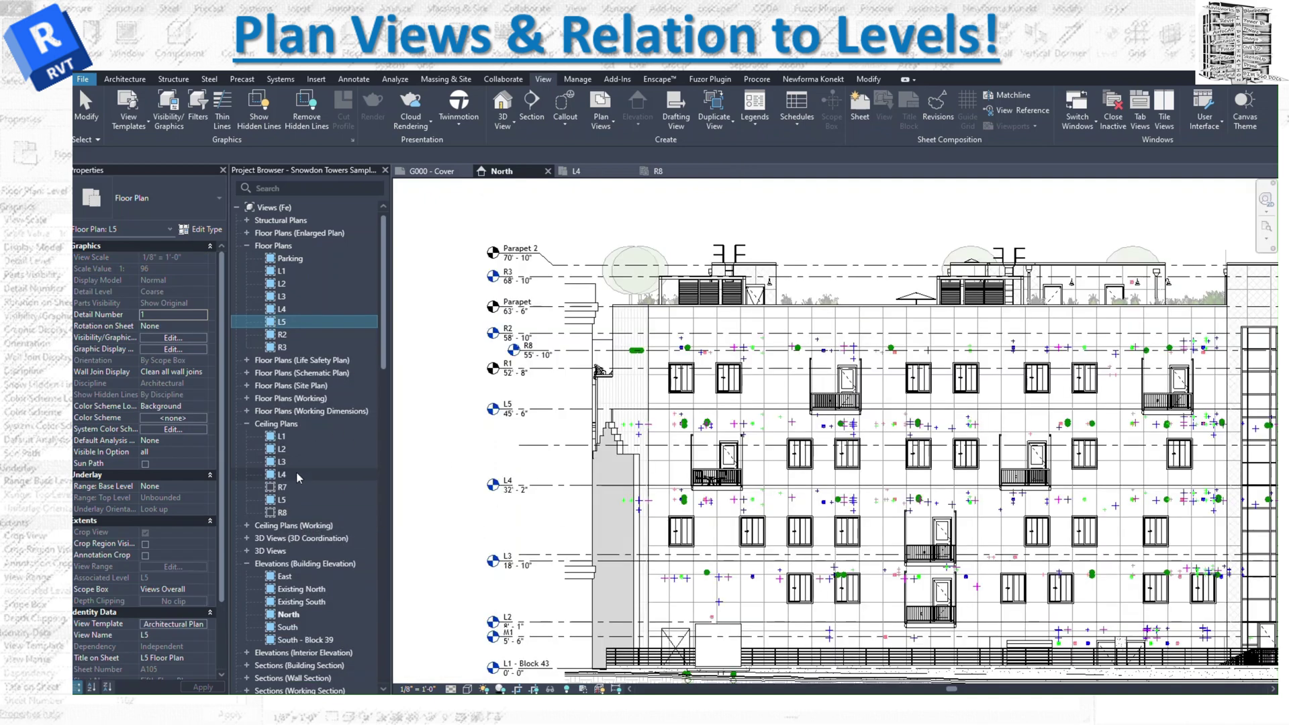
{"action": "right_click", "coordinate": [292, 510]}
{"action": "left_click", "coordinate": [376, 368]}
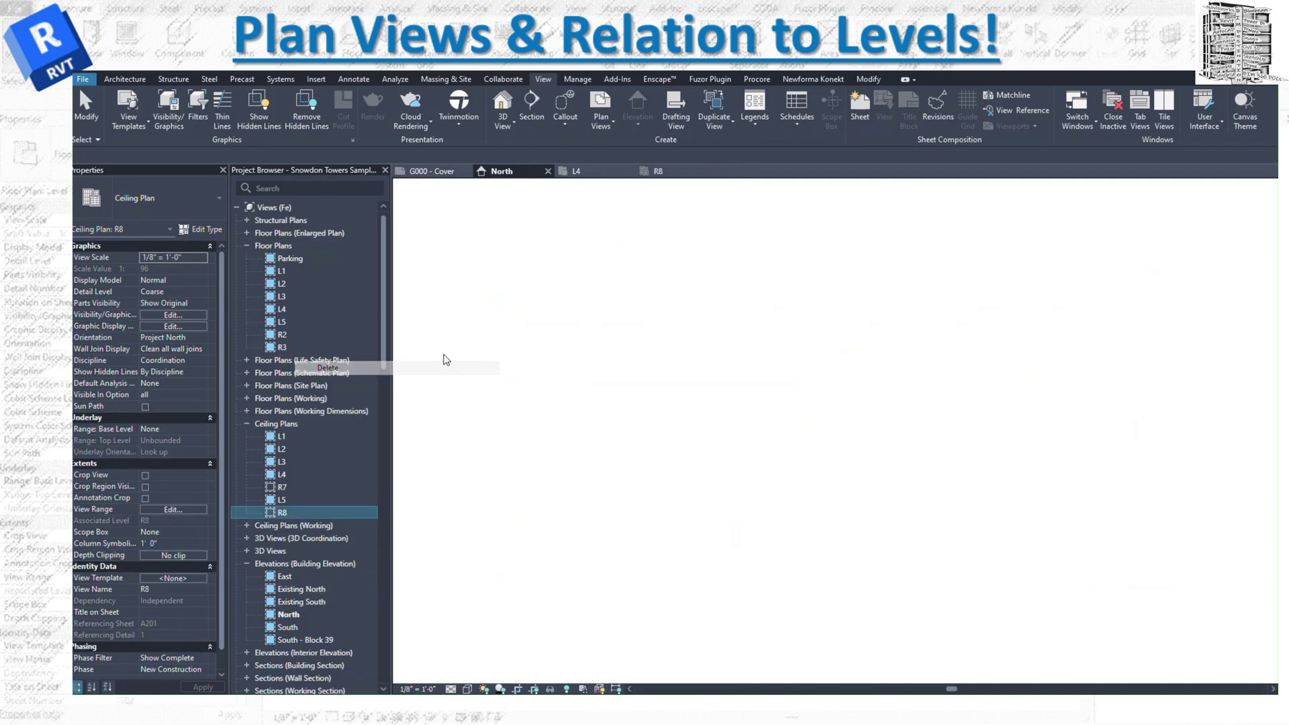